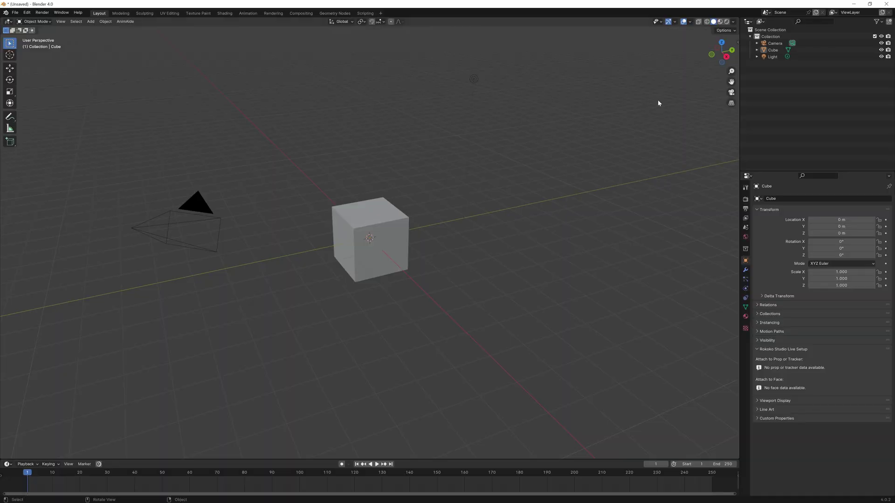
Show the HumGen side panel and delete the default cube
key("n")
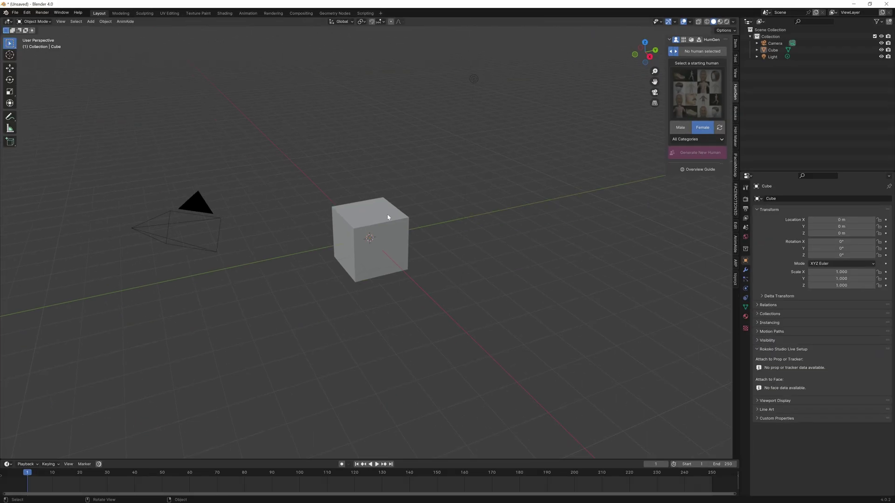
left_click(388, 218)
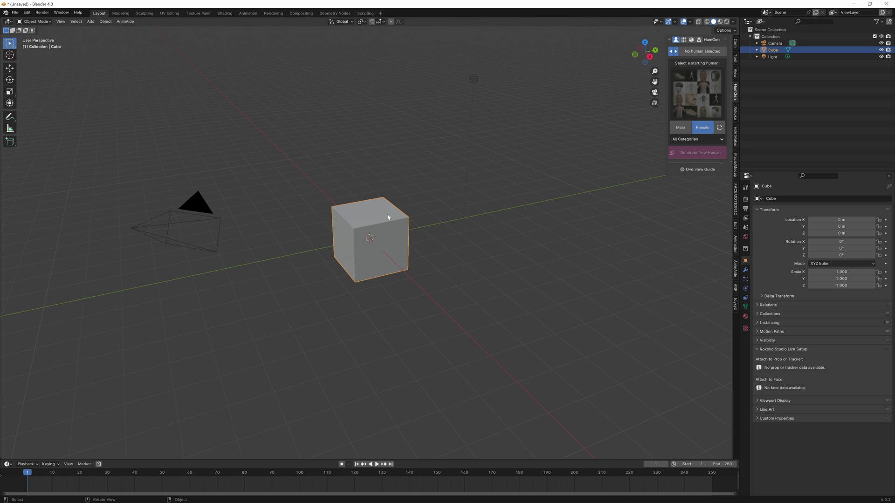
key("Delete")
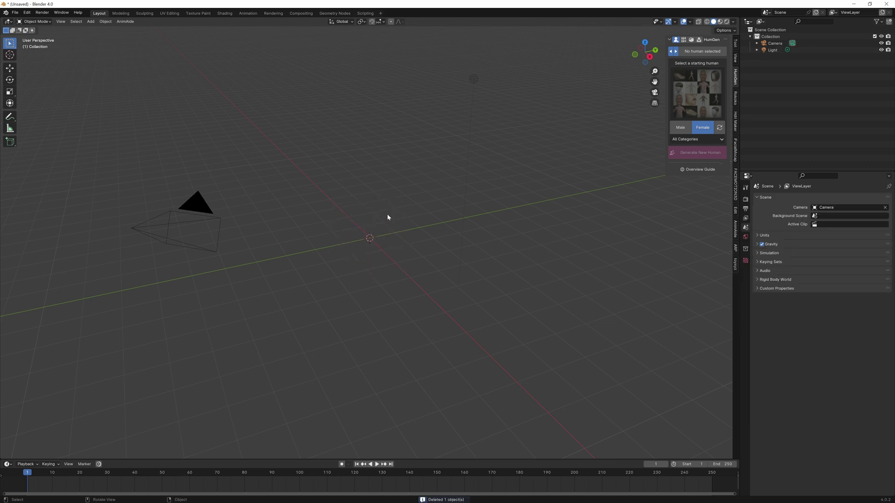
Generate a new female HumGen starting human, HG_Anne, from the gallery
left_click(705, 99)
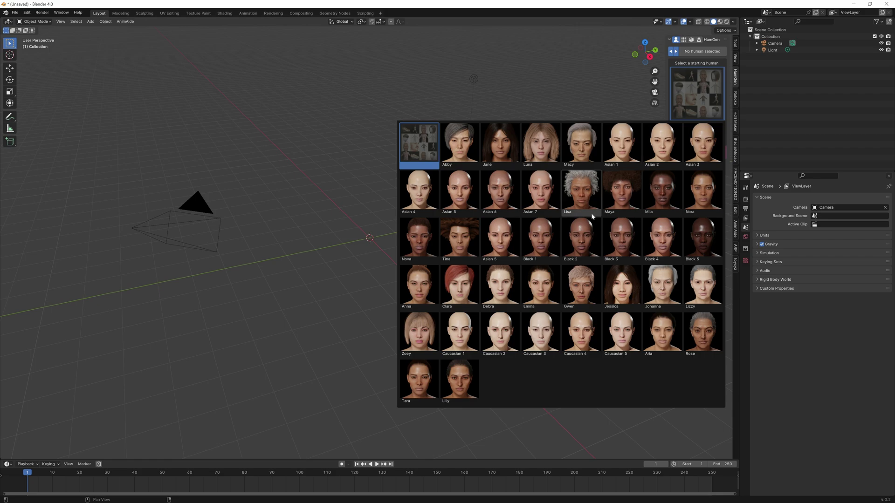
left_click(459, 140)
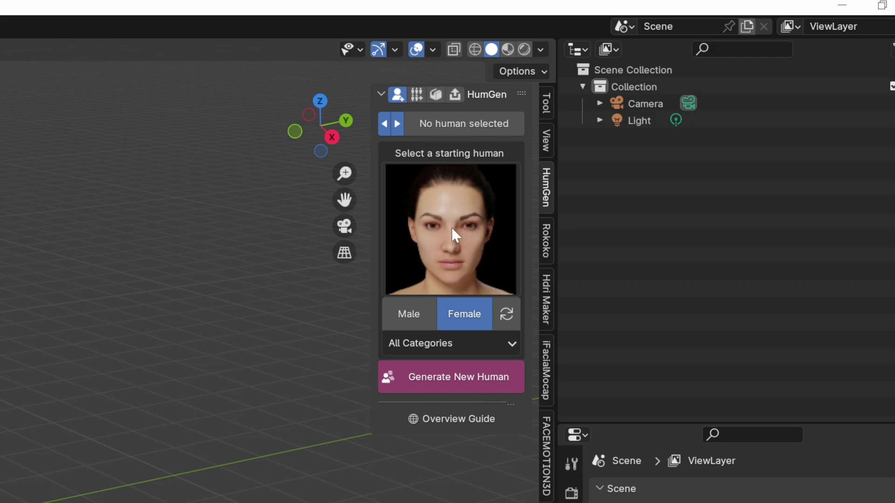
left_click(508, 380)
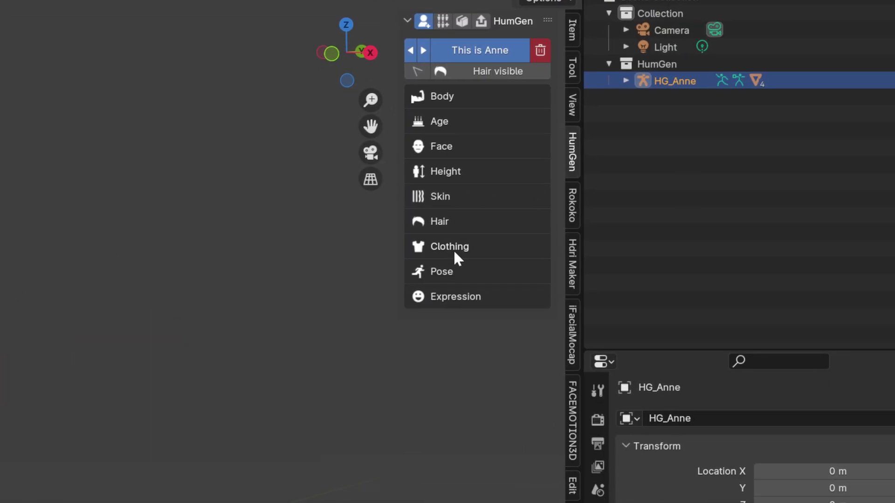
Dress HG_Anne in the purple T-shirt and jeans outfit and apply Medium Side Part hair
left_click(462, 254)
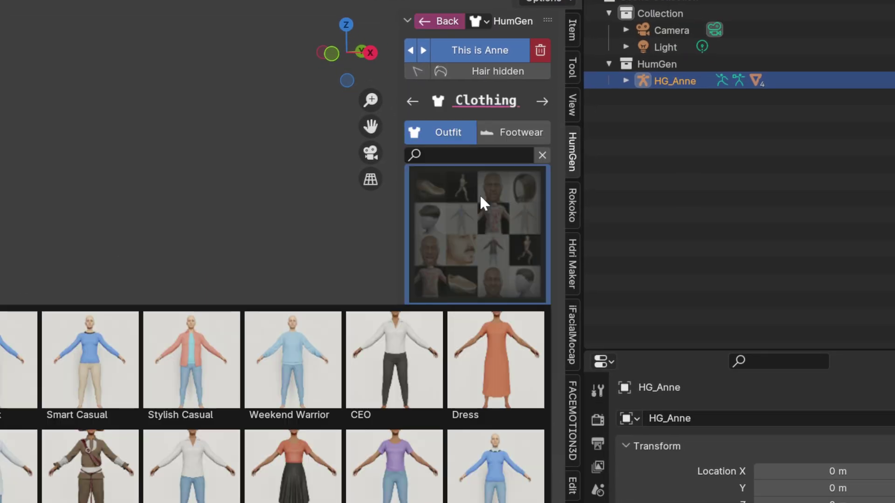
left_click(479, 193)
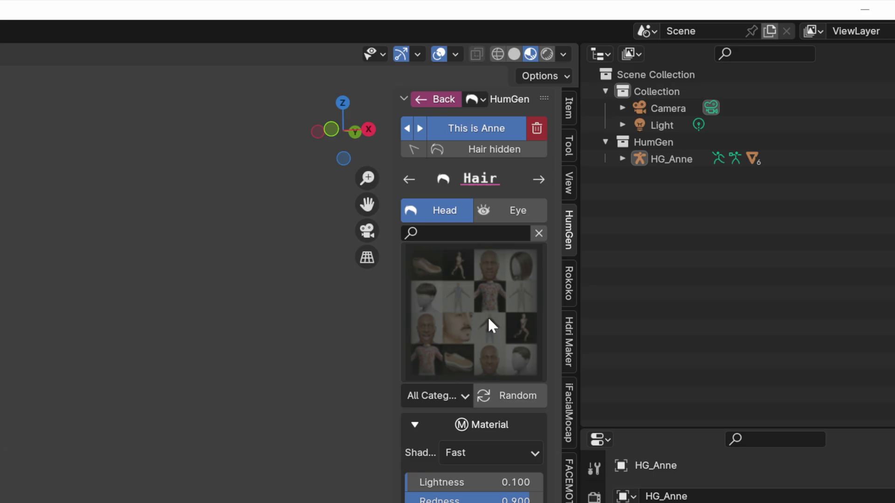
left_click(487, 316)
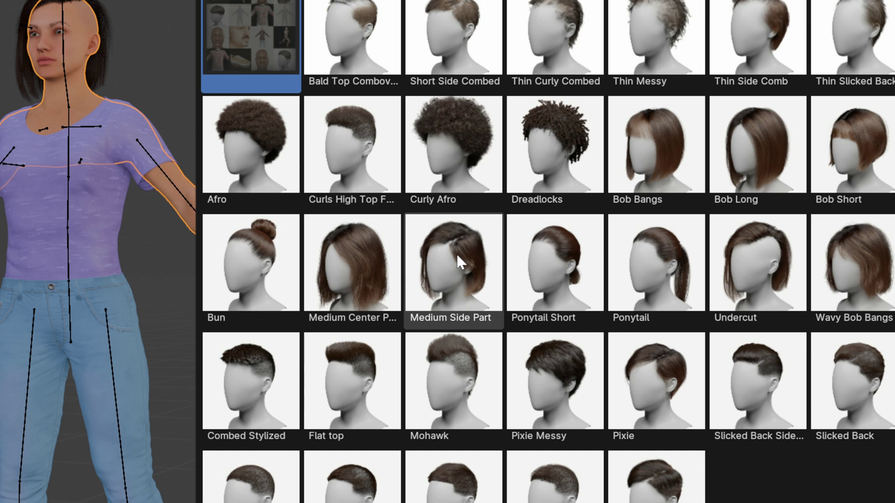
left_click(457, 257)
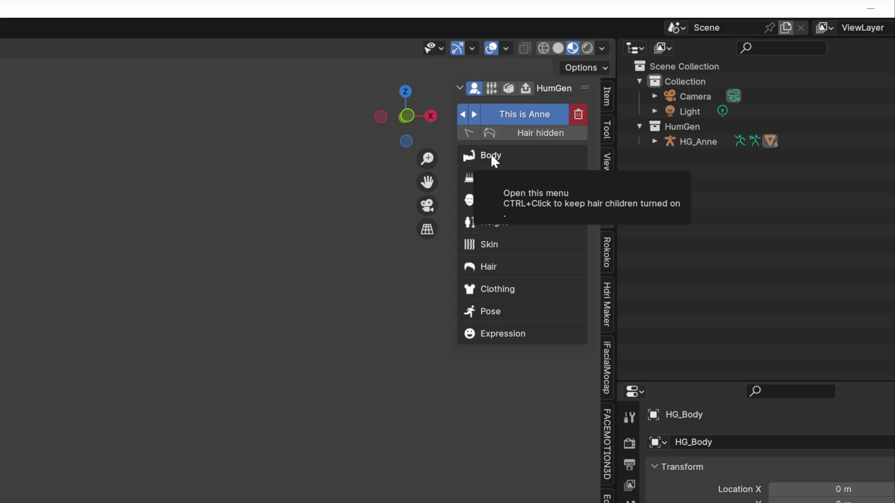
In Body > Special, set the Stylized value to exactly 1.00
left_click(491, 157)
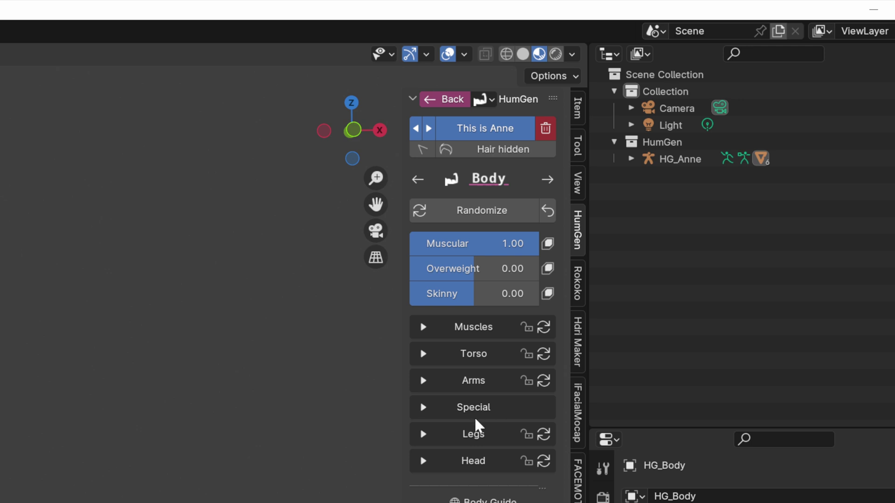
left_click(423, 411)
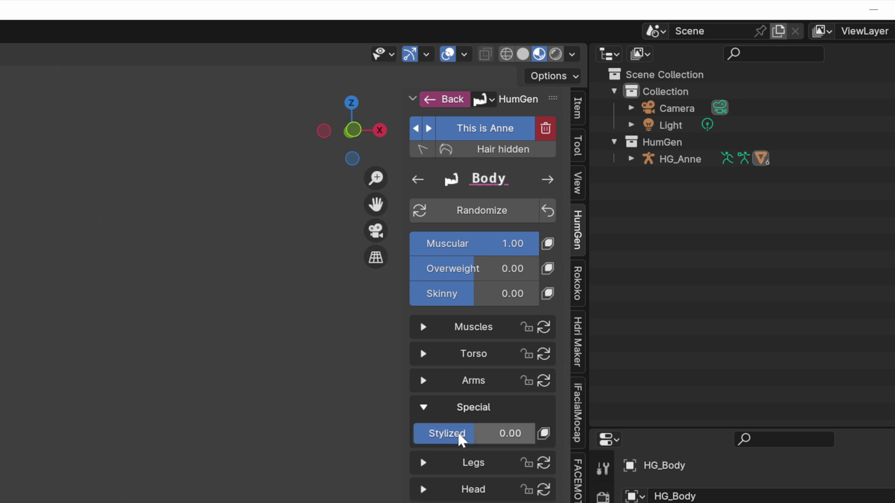
left_click_drag(578, 259, 627, 248)
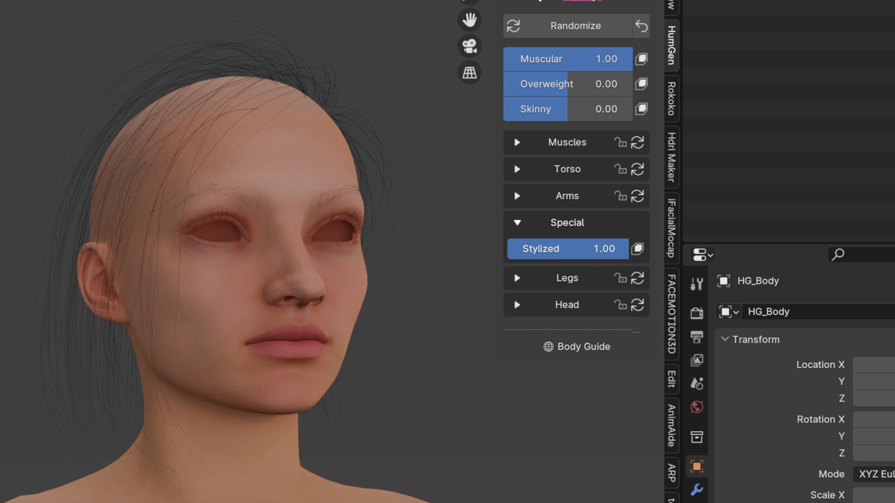
double_click(620, 250)
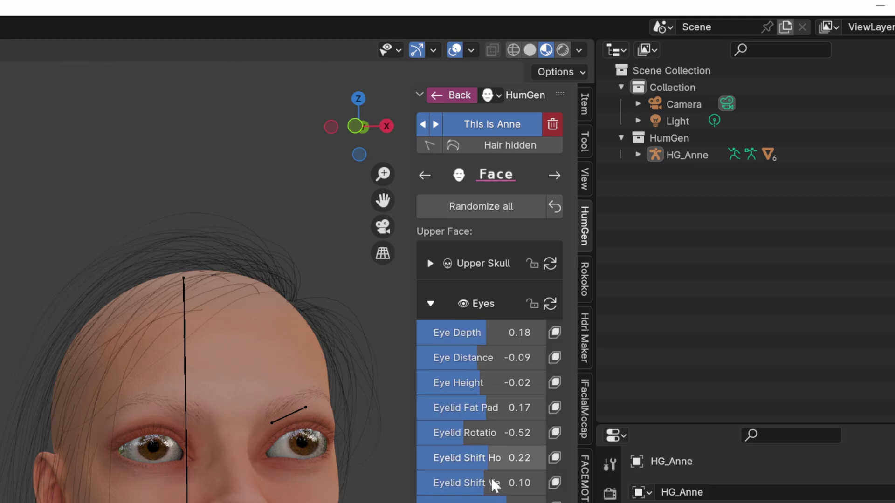
In Face > Eyes, raise the lower Eye Height value to 4, then 6.00
left_click(471, 308)
left_click_drag(466, 199, 493, 199)
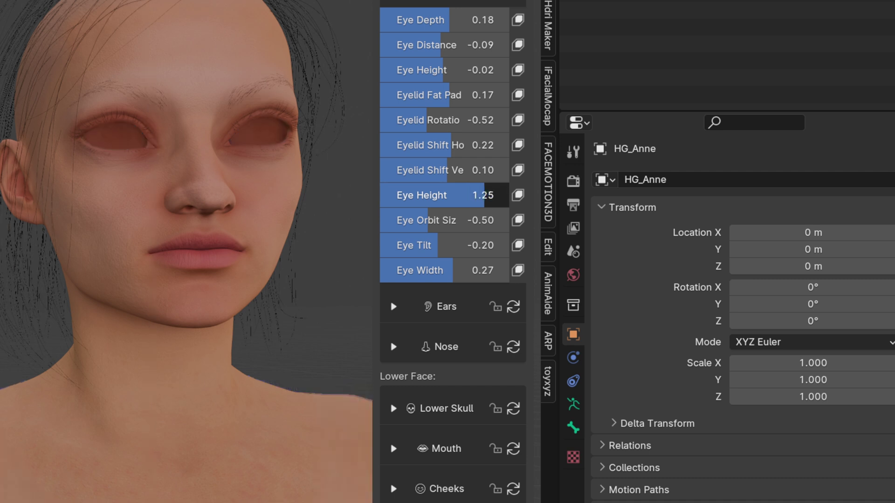
left_click(483, 199)
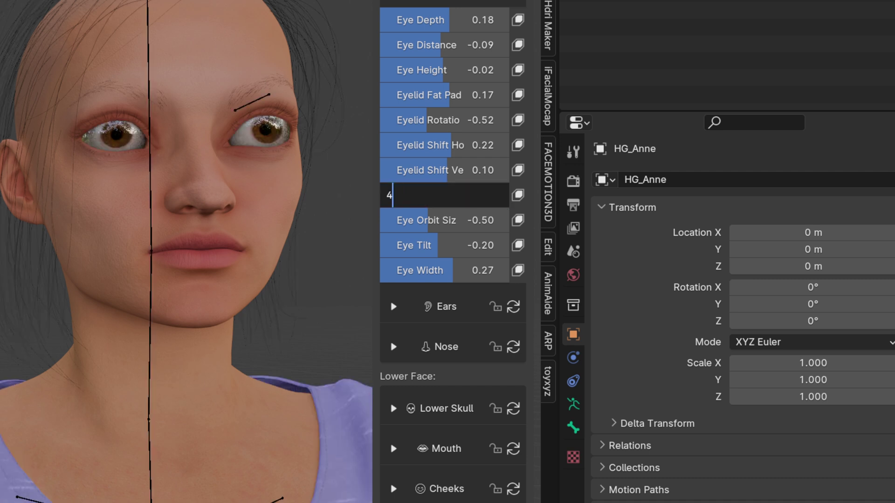
key("Return")
left_click(483, 195)
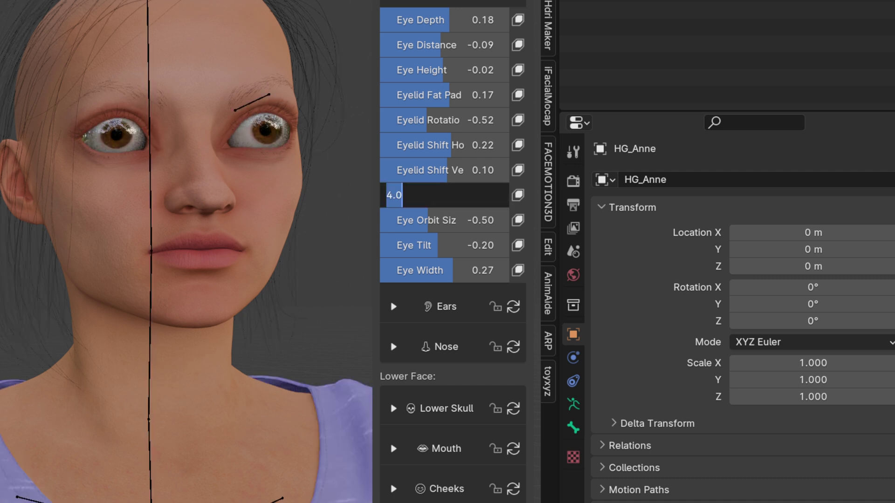
key("Return")
scroll(254, 226, "down", 2)
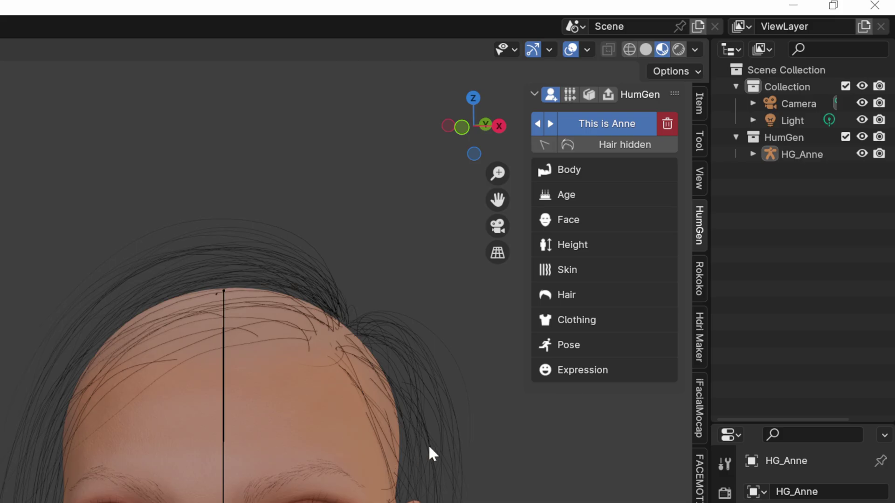
scroll(428, 444, "up", 3)
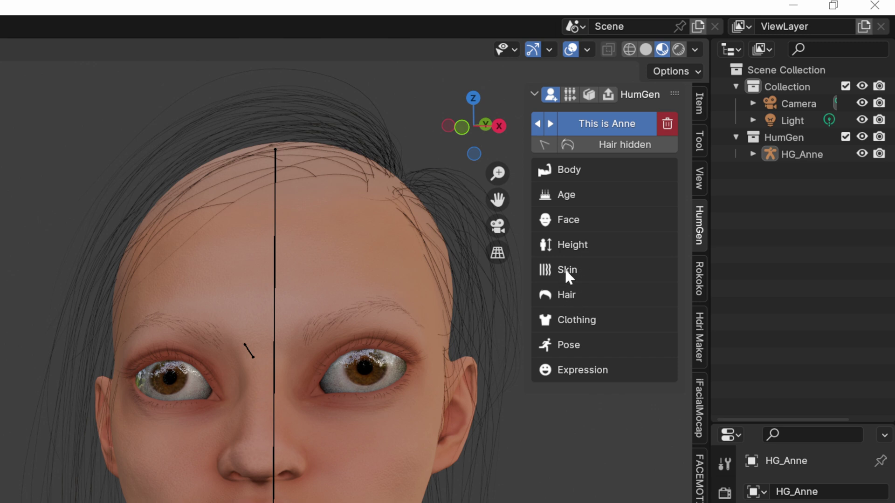
Add black eyeliner in Skin > Makeup: opacity 10, then dragged down to a thin line
left_click(564, 268)
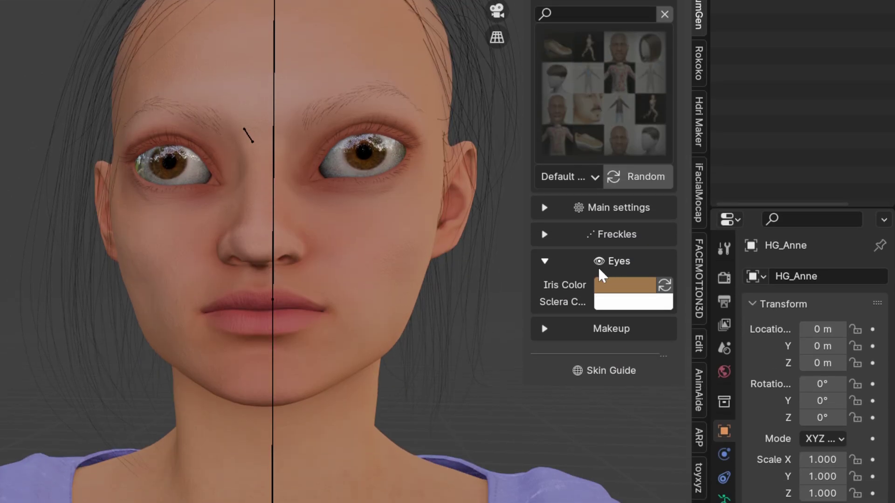
left_click(542, 327)
double_click(626, 249)
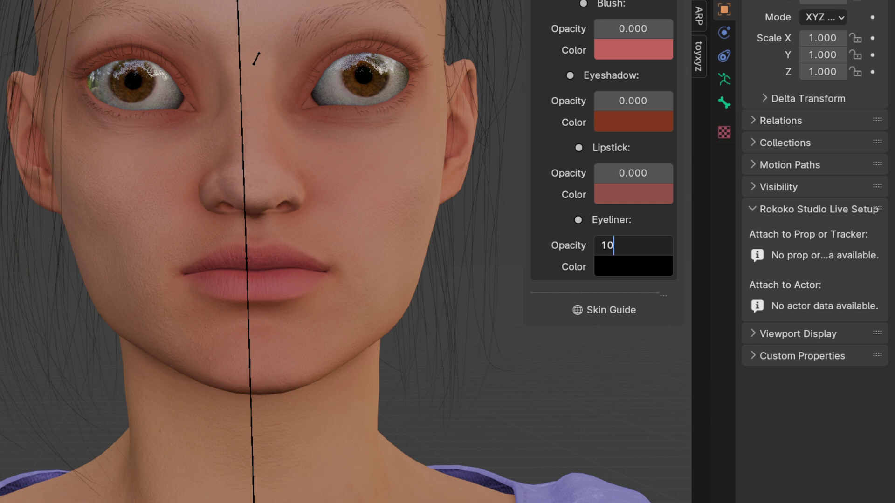
type("10")
key("Return")
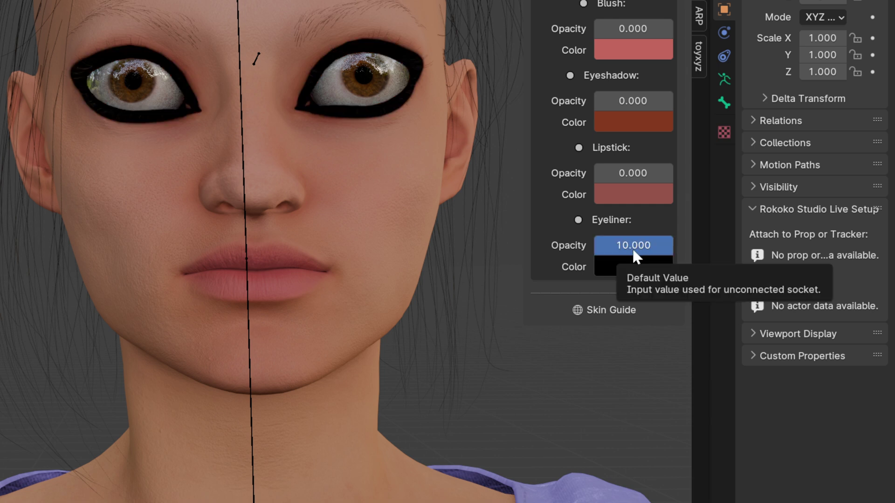
mouse_move(631, 249)
left_mouse_down()
mouse_move(664, 249)
mouse_move(610, 247)
mouse_move(617, 248)
left_mouse_up()
Nudge Eyeliner Opacity to about 2.9 and look through the scene camera
middle_click_drag(412, 149, 392, 155)
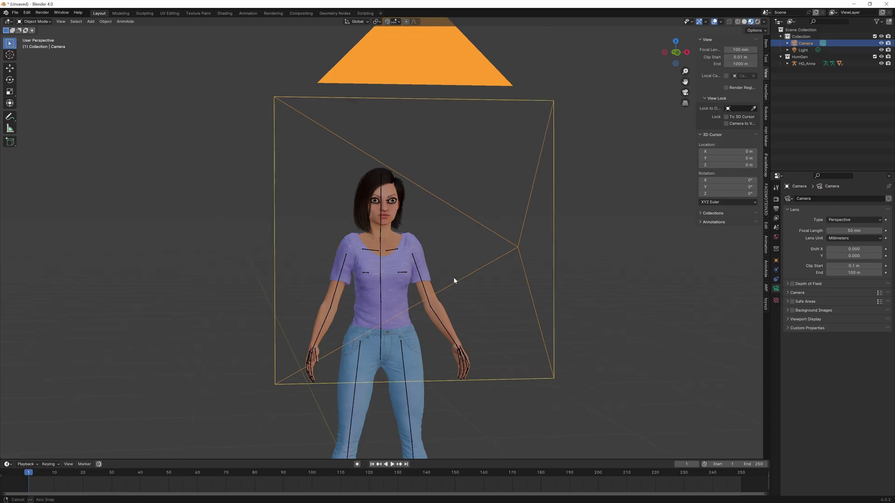
middle_click_drag(454, 278, 545, 286)
key("KP_0")
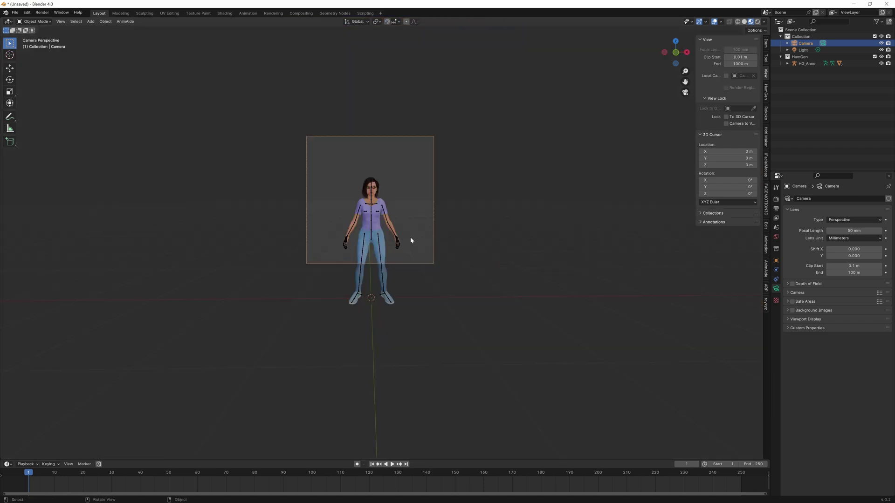
key("Home")
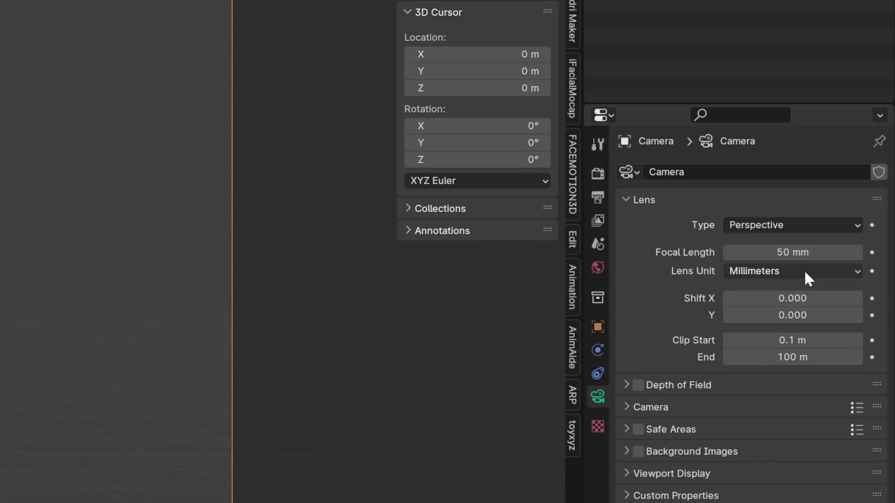
Set the camera focal length to 100 mm, reframe the character, then unlock Camera to View
double_click(860, 230)
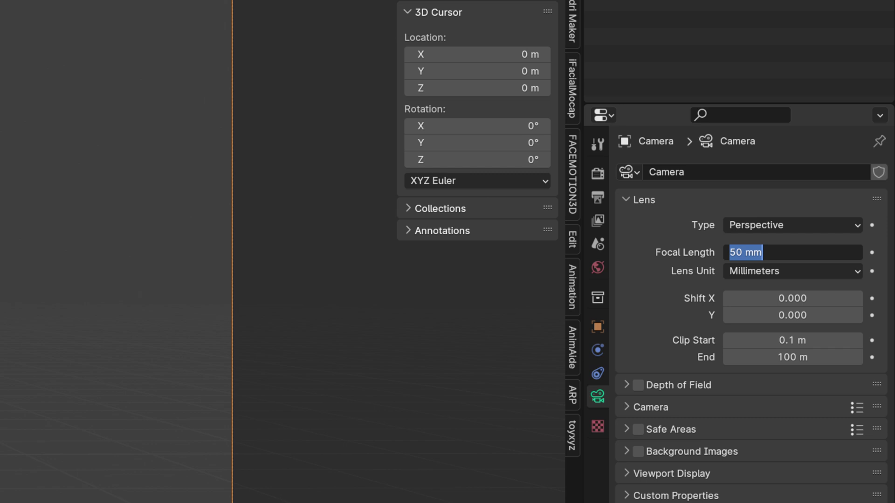
key("Return")
scroll(466, 317, "down", 2)
middle_click_drag(466, 318, 507, 315)
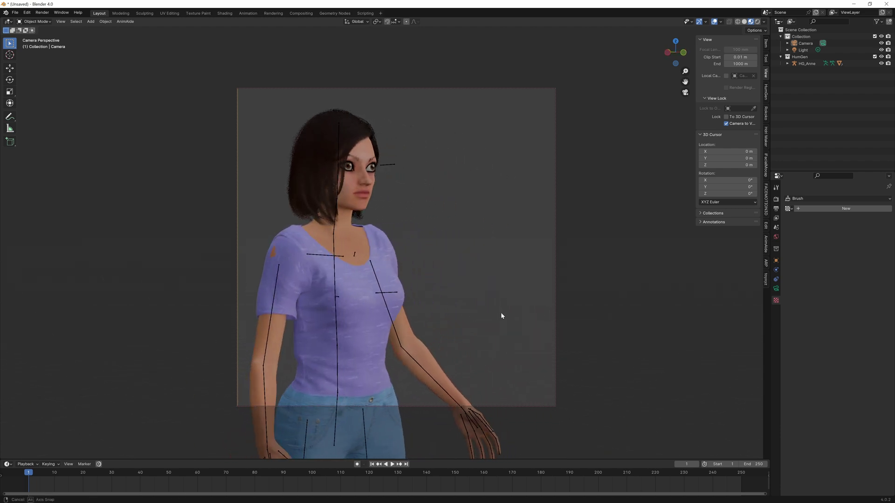
left_click(725, 124)
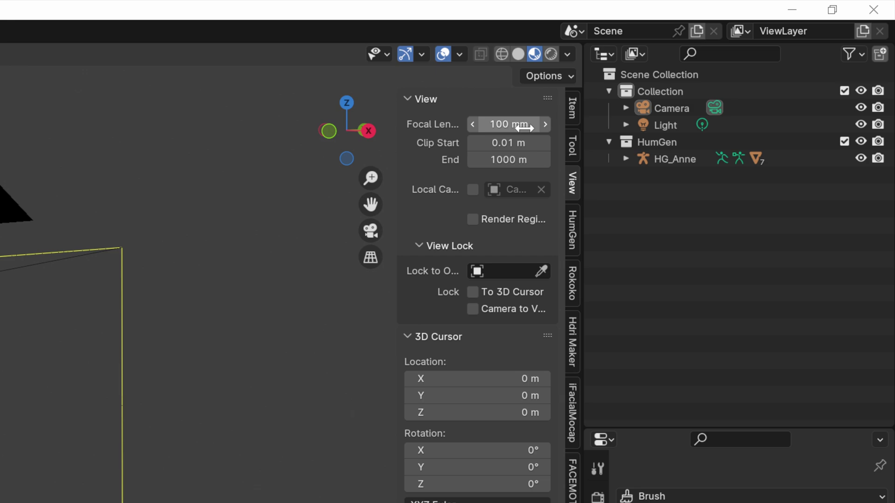
Add a Plain Axes empty at the 3D cursor by the character's feet
key("shift+a")
mouse_move(449, 261)
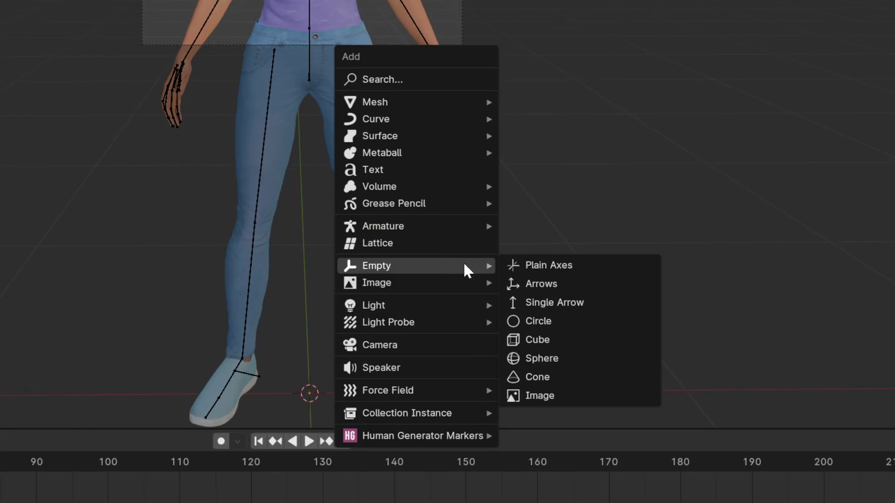
left_click(562, 276)
Parent the character's armature to the empty with Object parenting
middle_click_drag(516, 388, 334, 240)
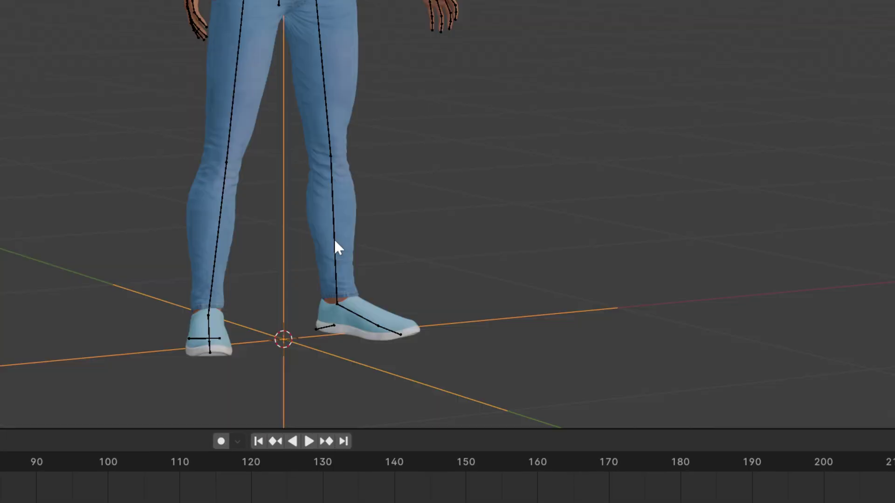
left_click(334, 240)
left_click(466, 322, "shift")
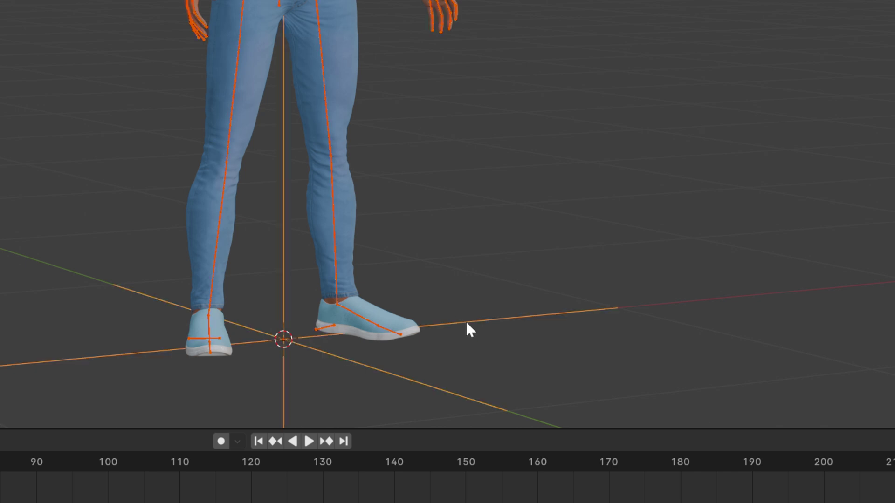
key("ctrl+p")
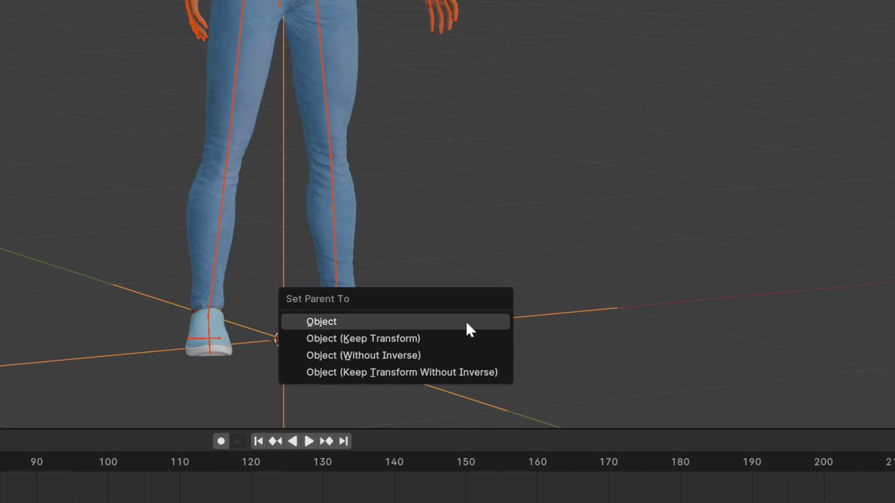
left_click(408, 321)
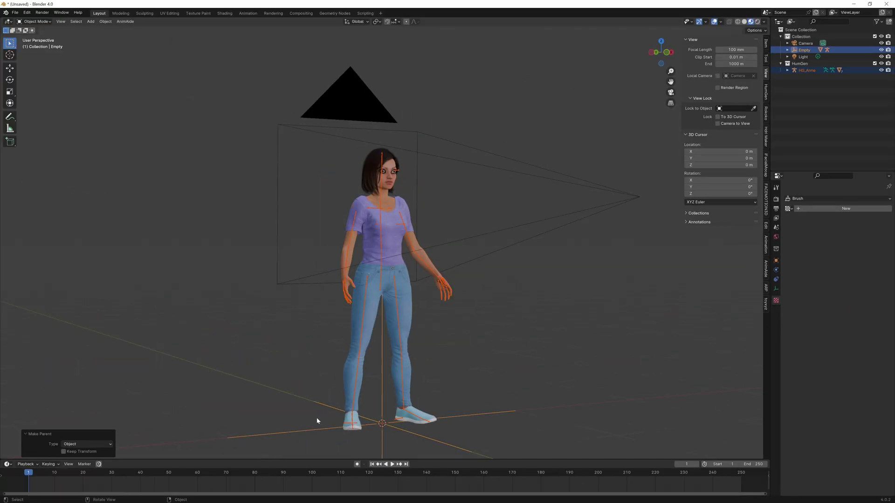
Select only the empty and trial-rotate it around Z (about 30.3°), checking through the camera
left_click(500, 400)
left_click(507, 406)
key("r")
key("z")
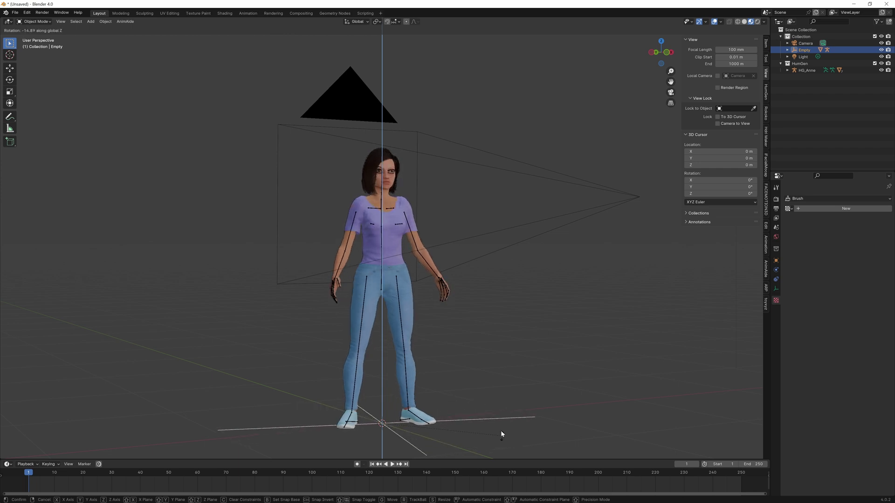
left_click(490, 406)
middle_click_drag(489, 406, 448, 288)
key("KP_0")
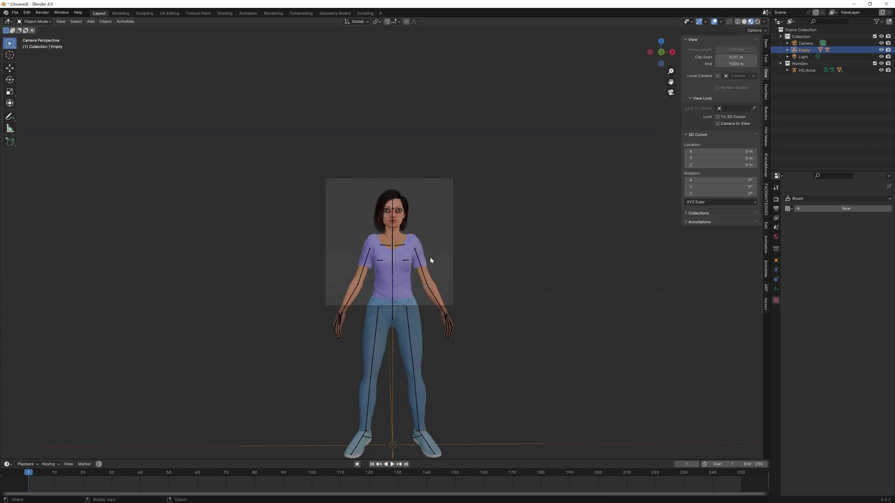
scroll(430, 258, "up", 3)
key("r")
key("z")
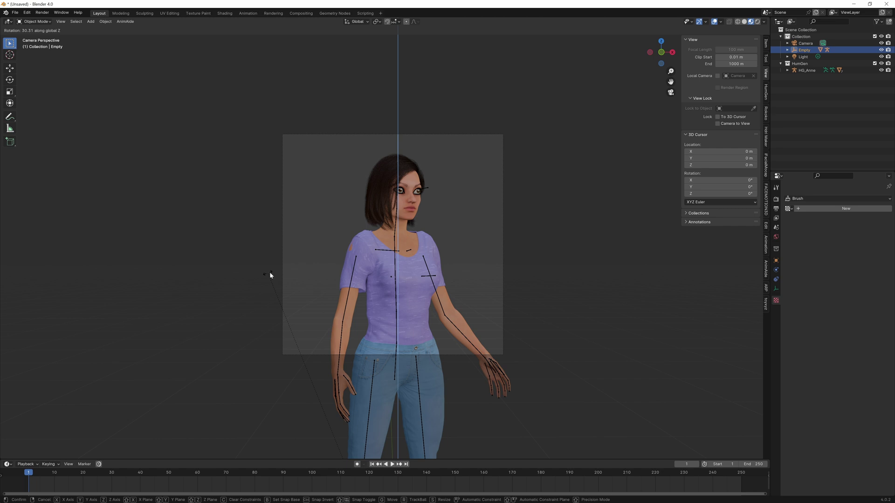
left_click(313, 264)
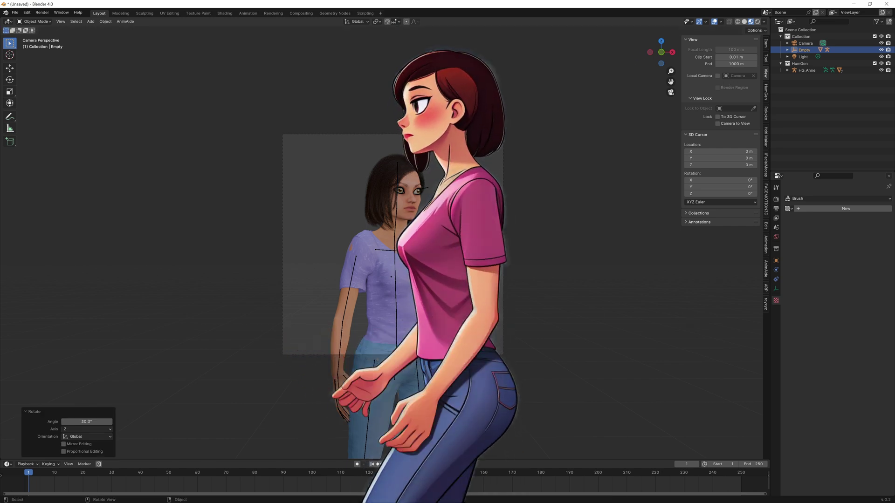
Rotate the empty −45° around Z so the character faces the camera
key("r")
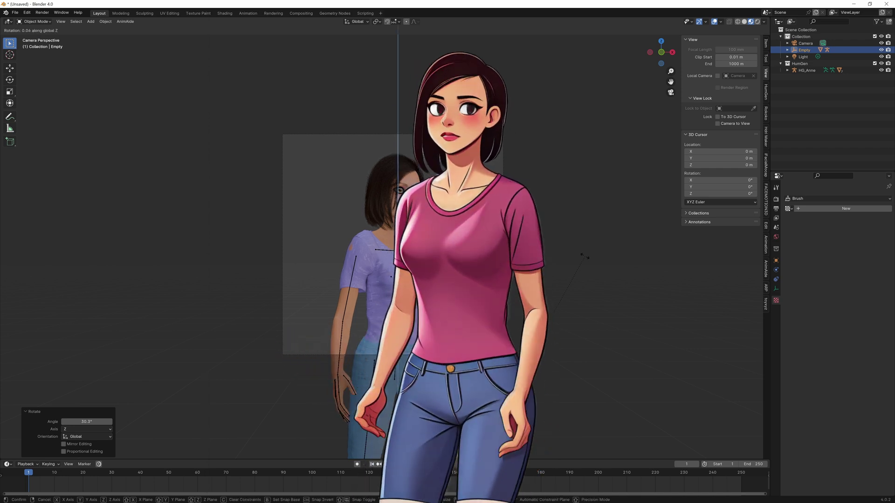
key("z")
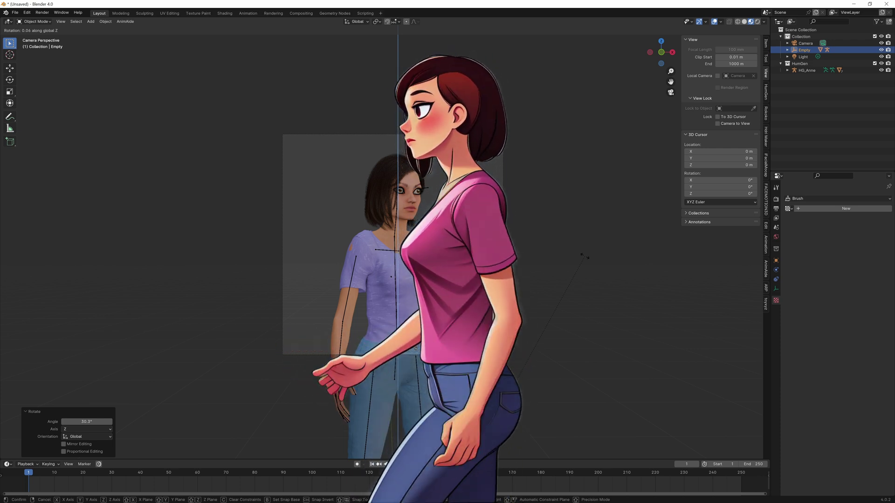
type("-45")
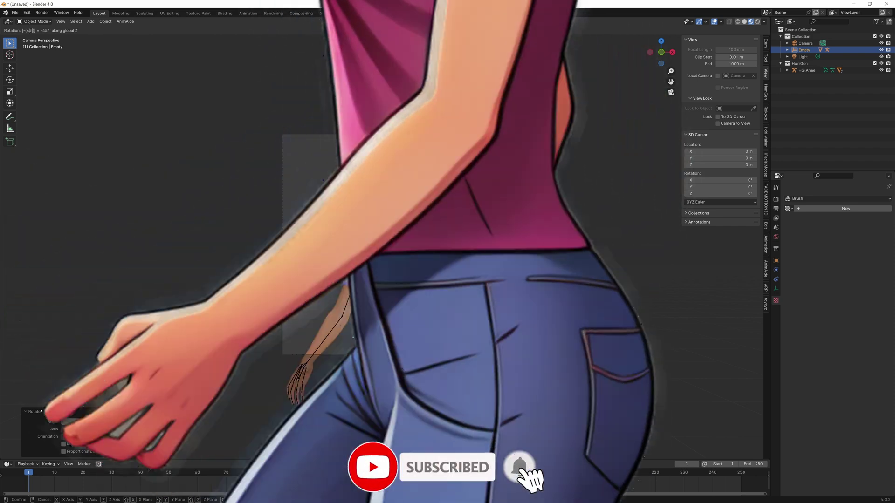
key("Return")
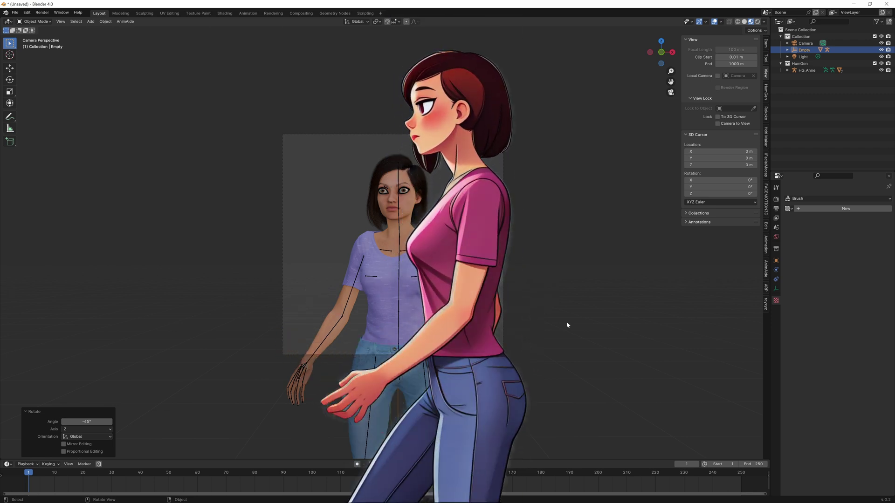
key("r")
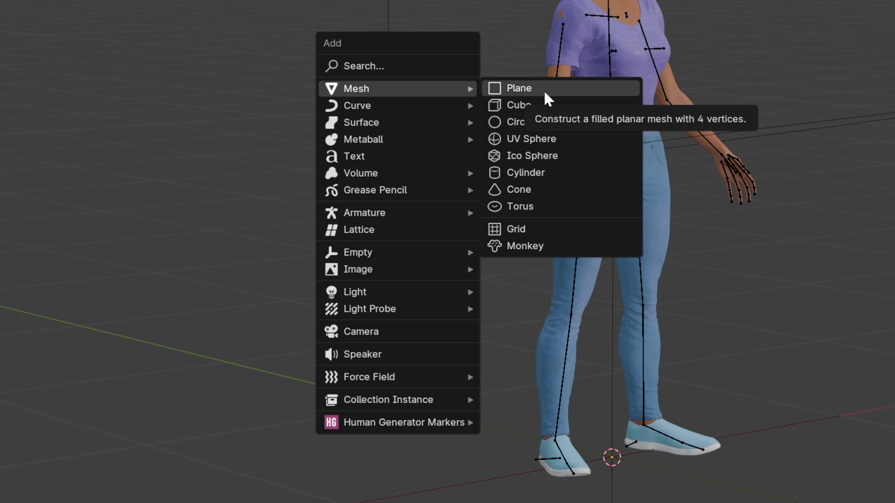
Add a plane, stand it upright at 90° on X, lift it 1 m and scale it up
left_click(543, 91)
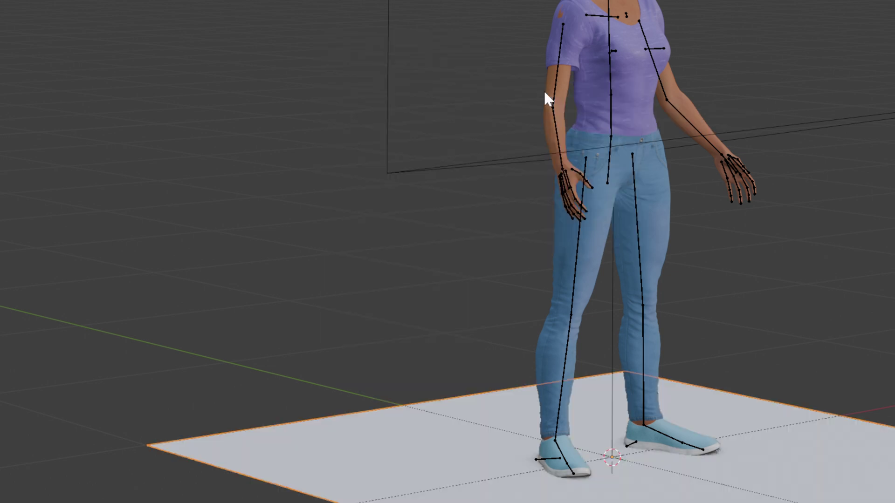
key("x")
key("9")
key("0")
key("Return")
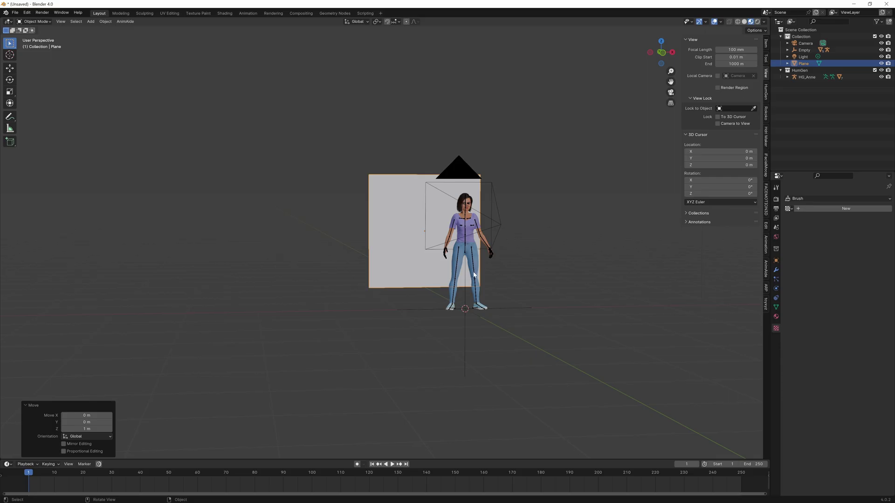
key("s")
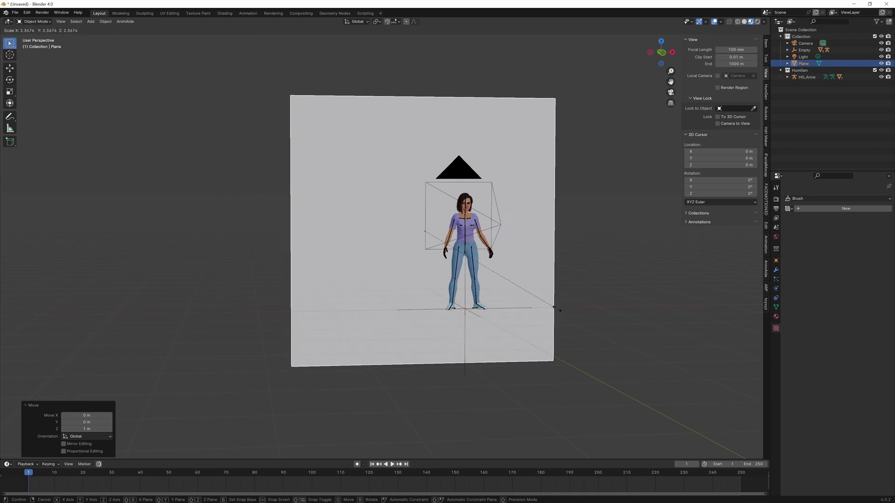
left_click(558, 309)
Give the plane an Emission surface shader and check it through the camera
left_click(776, 316)
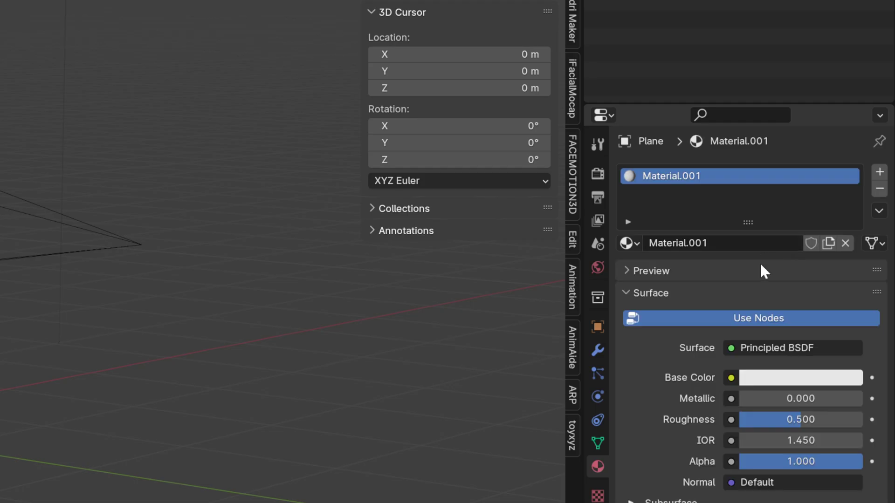
left_click(745, 347)
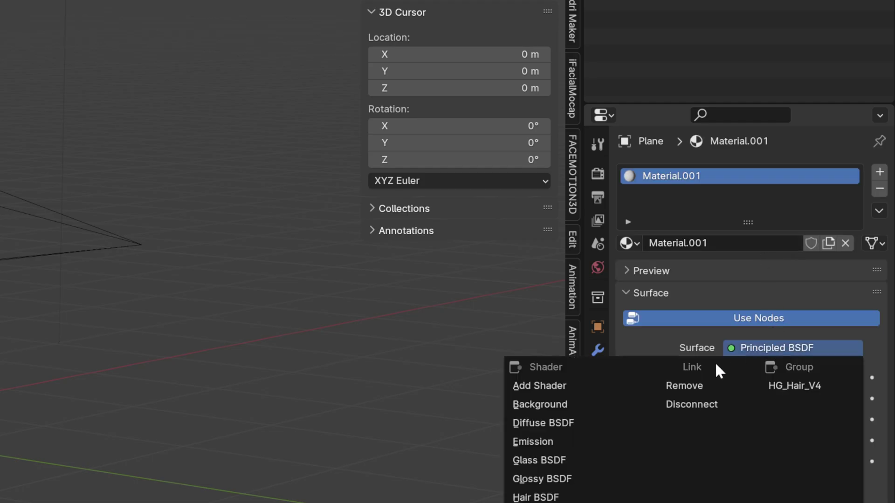
left_click(547, 437)
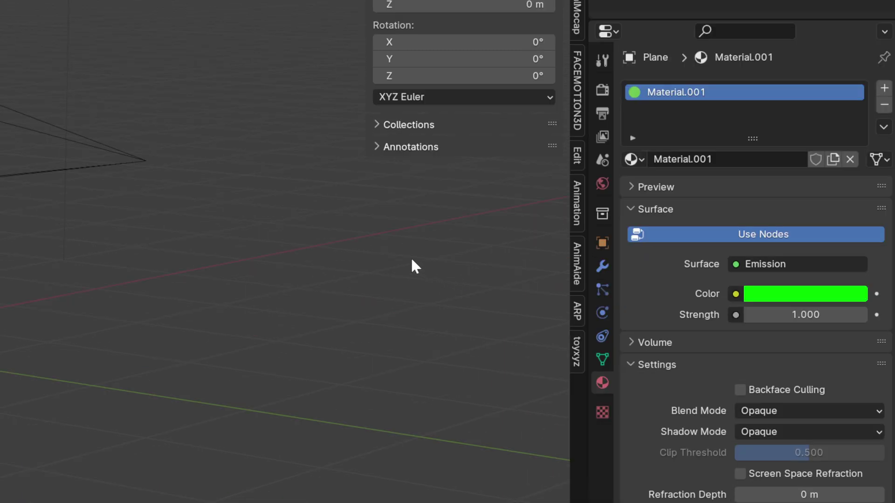
middle_click_drag(348, 262, 466, 242)
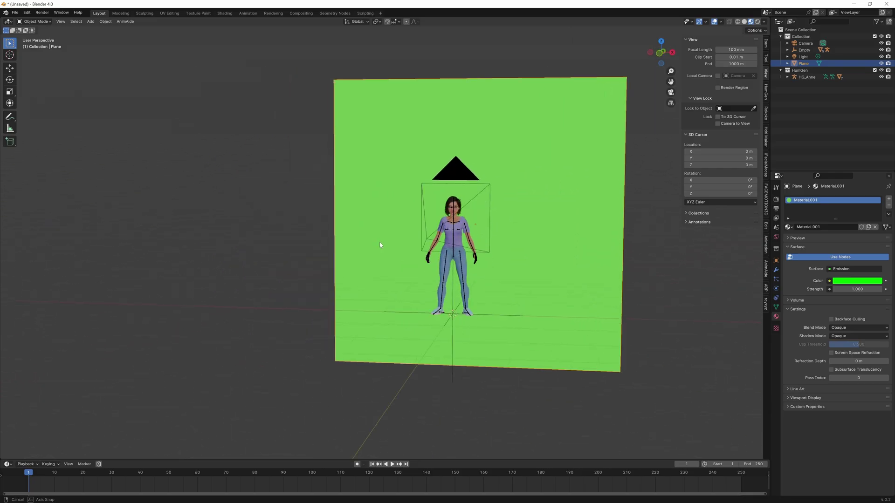
key("KP_0")
Switch the Color Management view transform from AgX to Standard
left_click(776, 199)
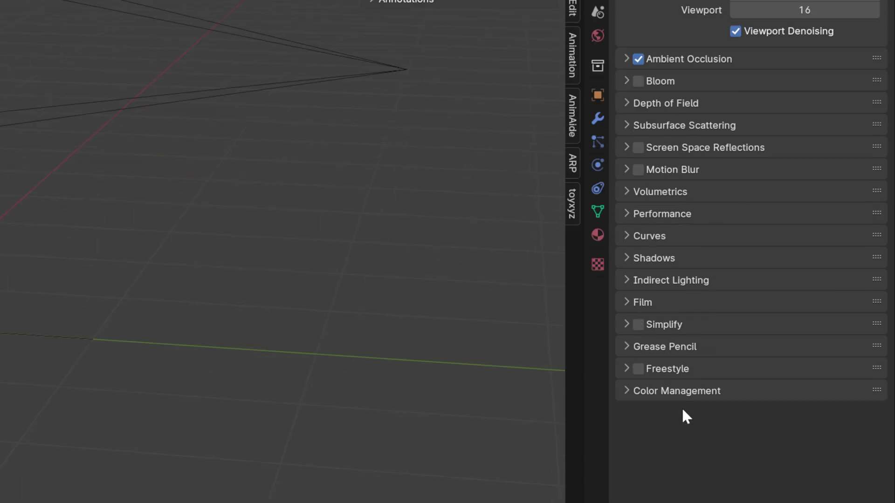
left_click(628, 390)
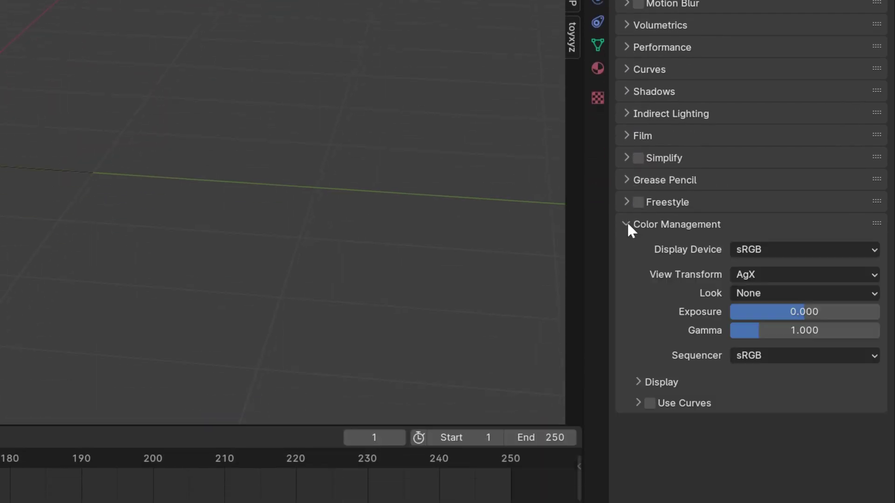
left_click(793, 275)
left_click(793, 290)
middle_click_drag(401, 252, 421, 255)
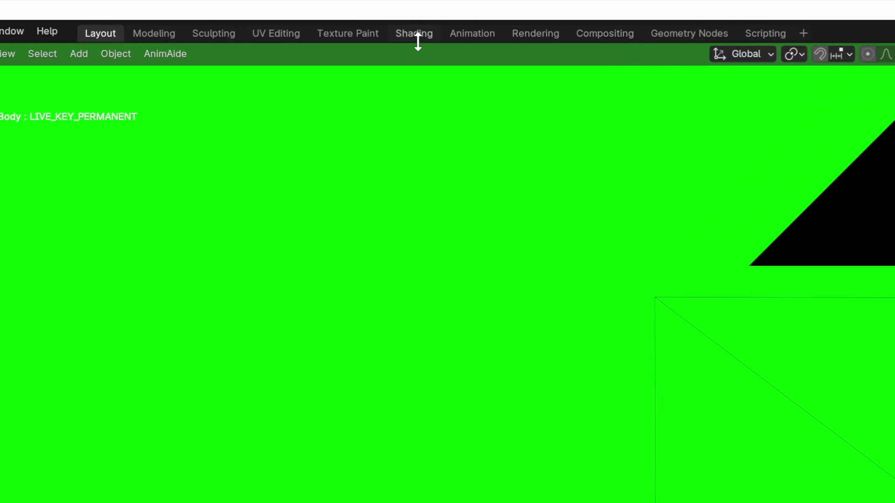
Link HG_Eye_Color's Color into the Principled BSDF Emission Color of the .HG_Eyes_Inner material
left_click(415, 35)
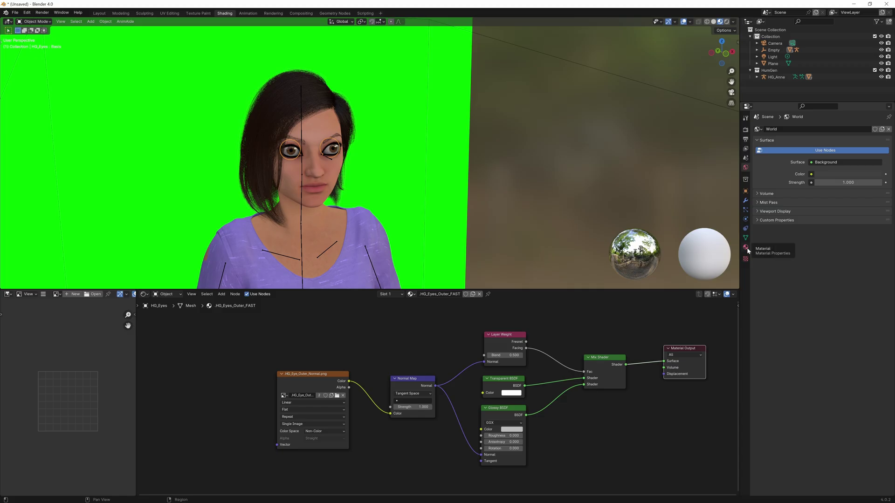
left_click(746, 248)
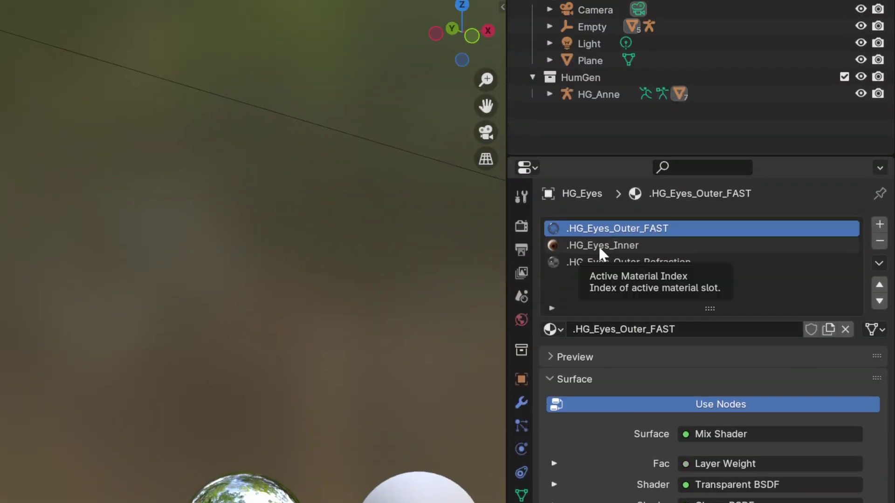
left_click(598, 245)
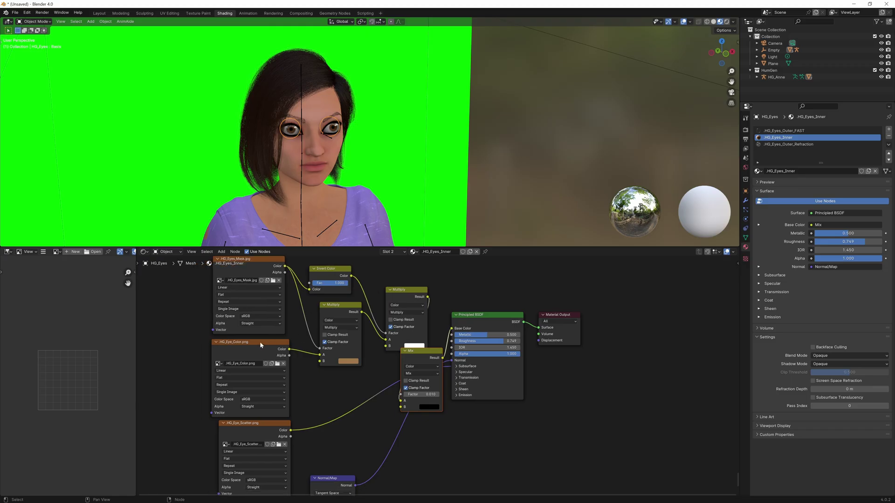
left_click(263, 341)
left_click(454, 395)
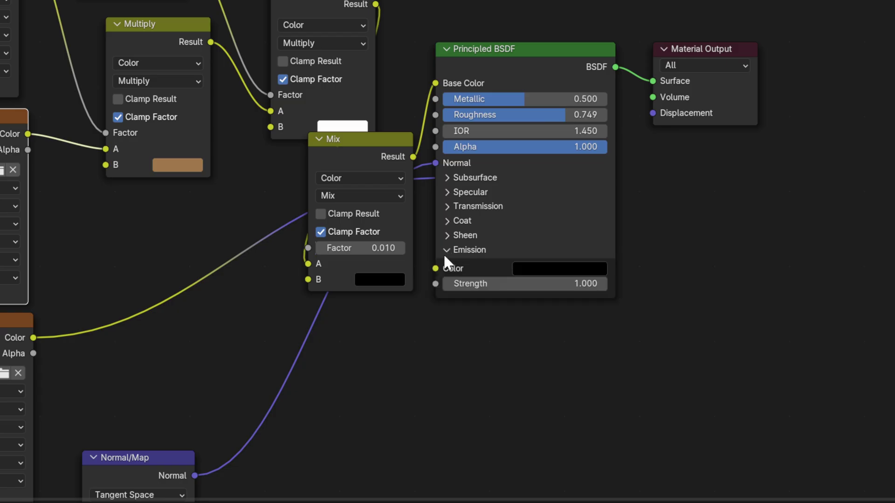
left_click_drag(288, 349, 451, 403)
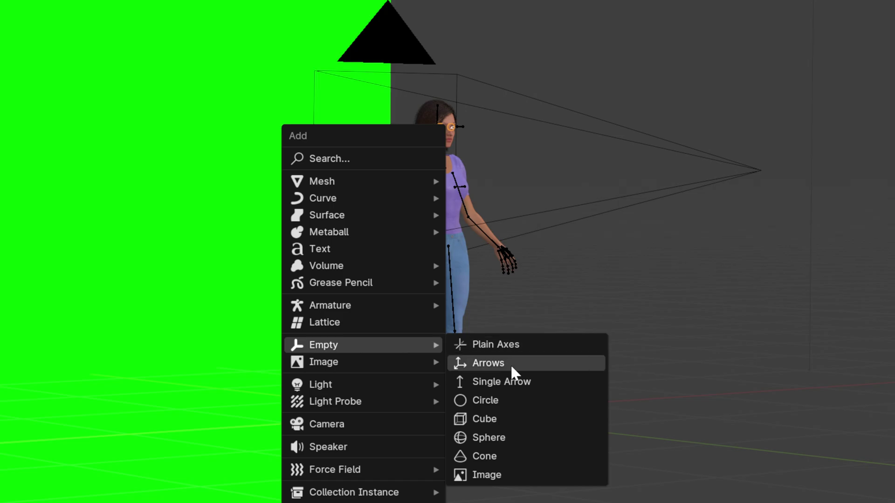
Add and move a plain axes empty, then add three-point lighting around the character
left_click(547, 344)
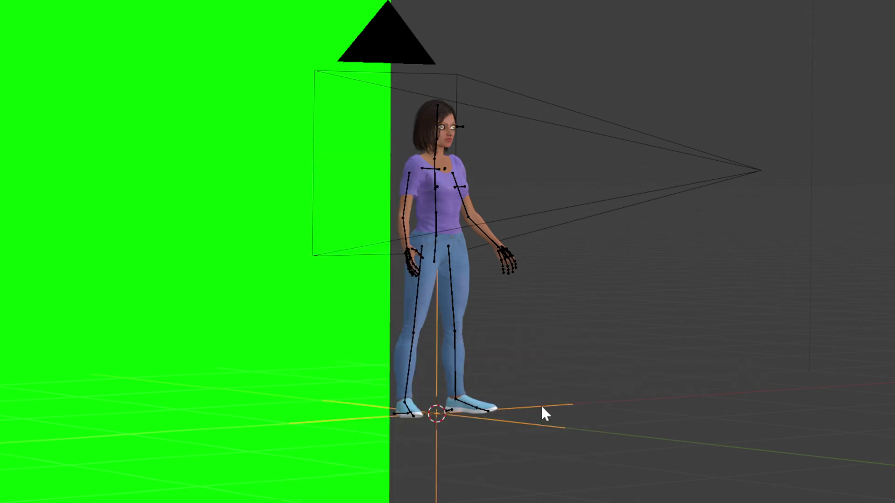
key("g")
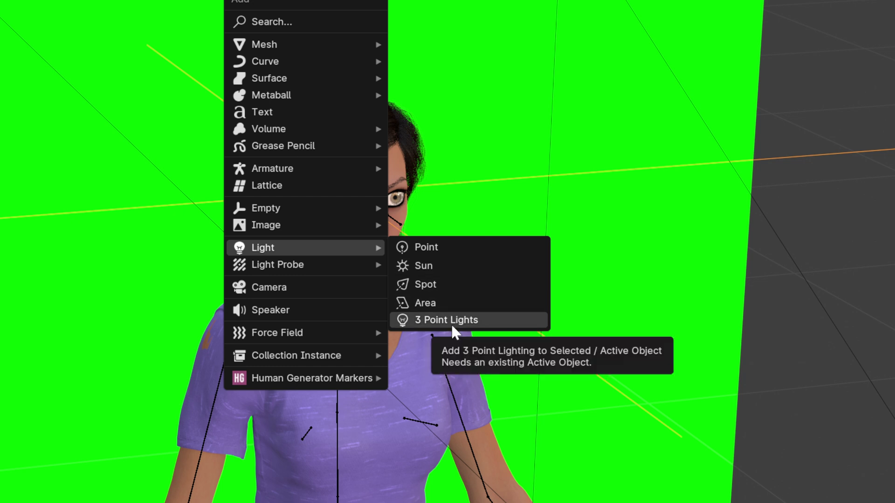
left_click(486, 325)
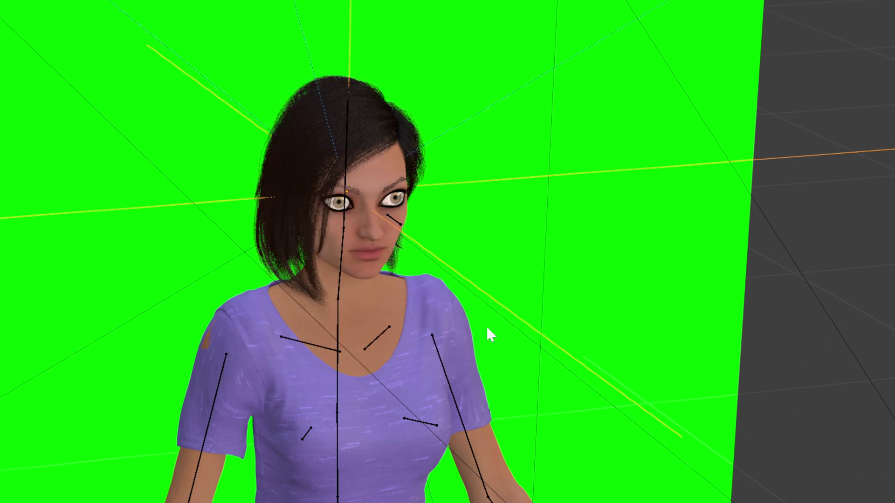
Search the Preferences add-ons for 'tri' to find Tri-Lighting, then orbit to view the lamps
left_click(68, 29)
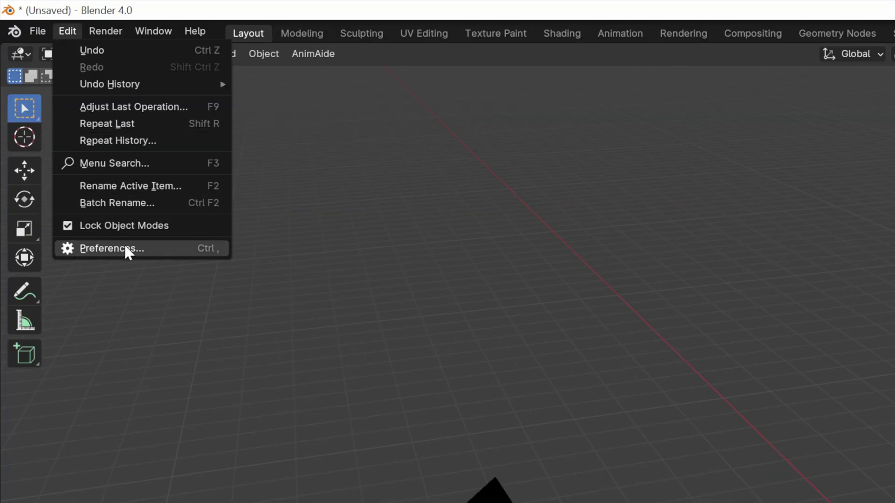
left_click(127, 249)
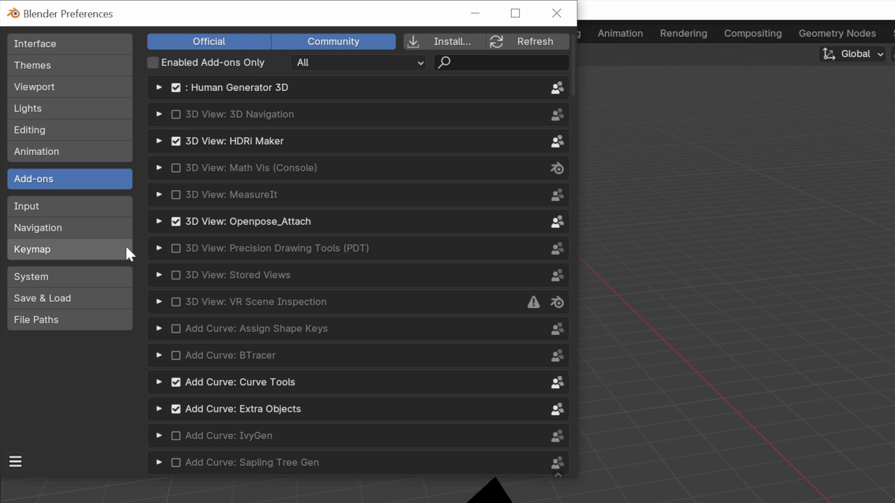
left_click(490, 64)
type("tri")
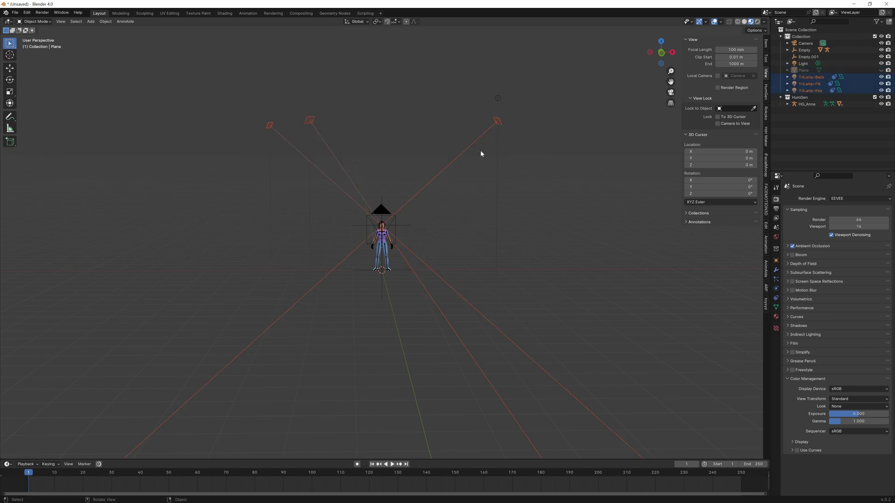
middle_click_drag(469, 154, 412, 172)
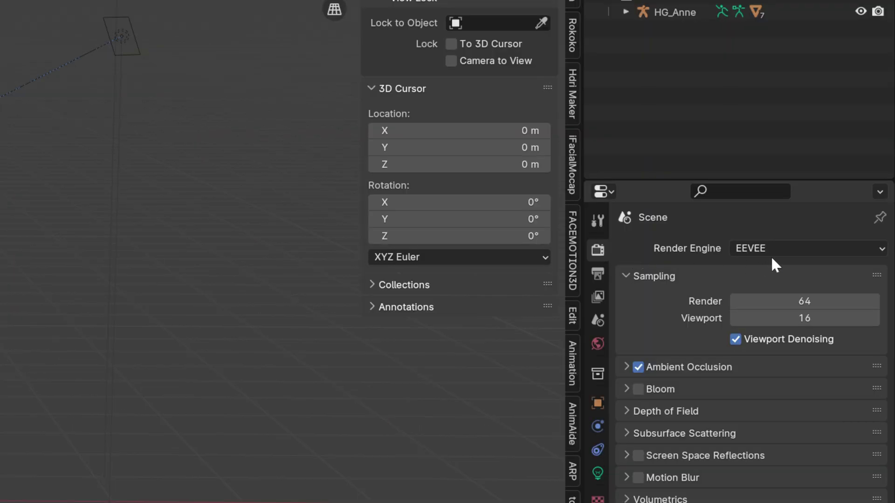
Set the render engine to Cycles, device to GPU Compute, feature set to Experimental; show key lamp settings
left_click(772, 254)
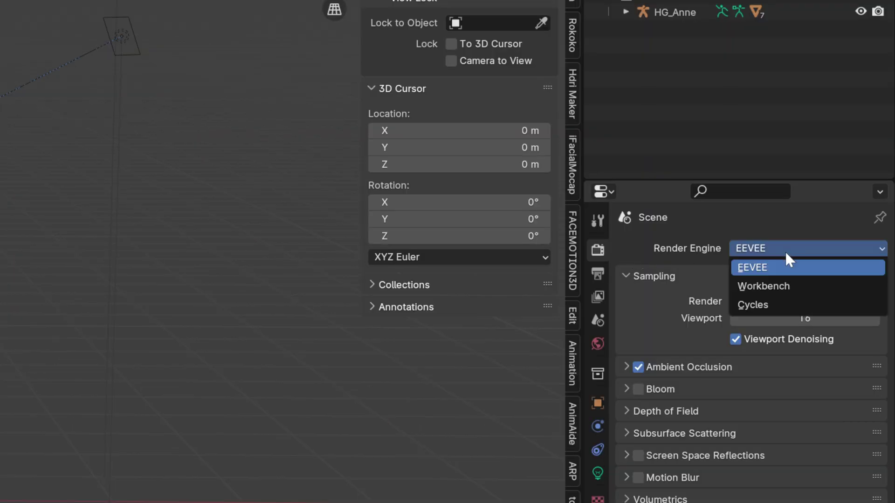
left_click(770, 300)
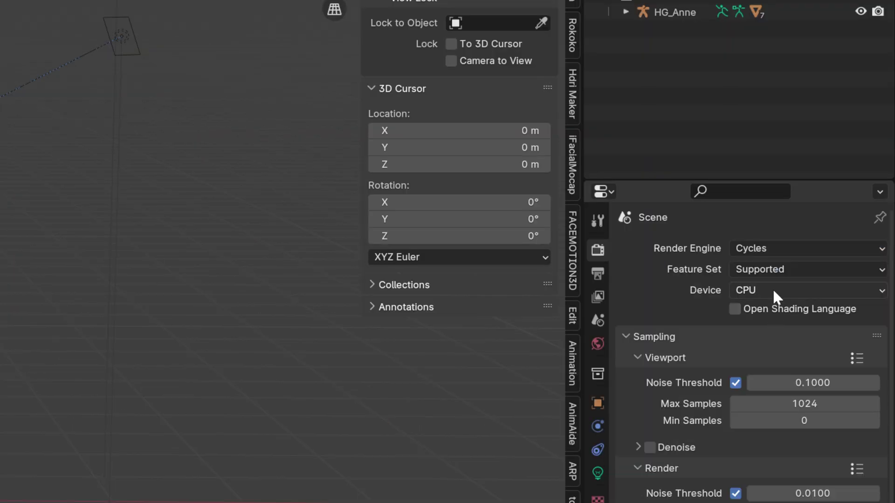
left_click(773, 289)
left_click(770, 328)
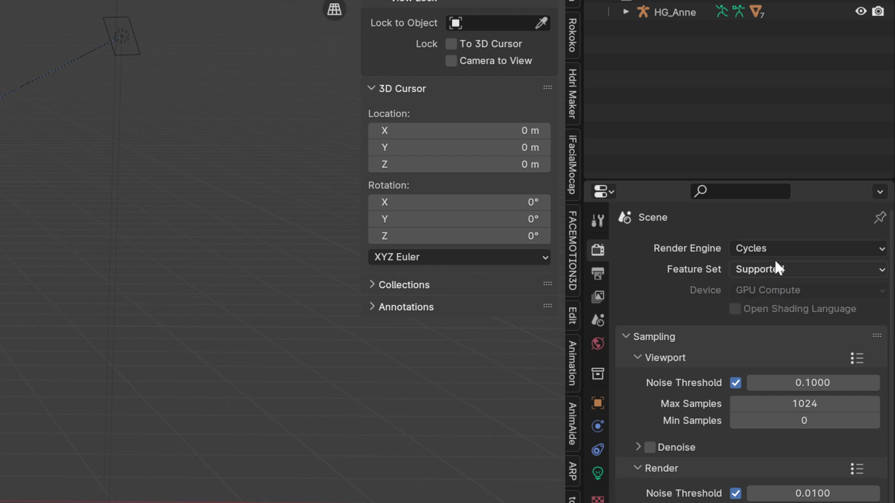
left_click(776, 269)
left_click(780, 304)
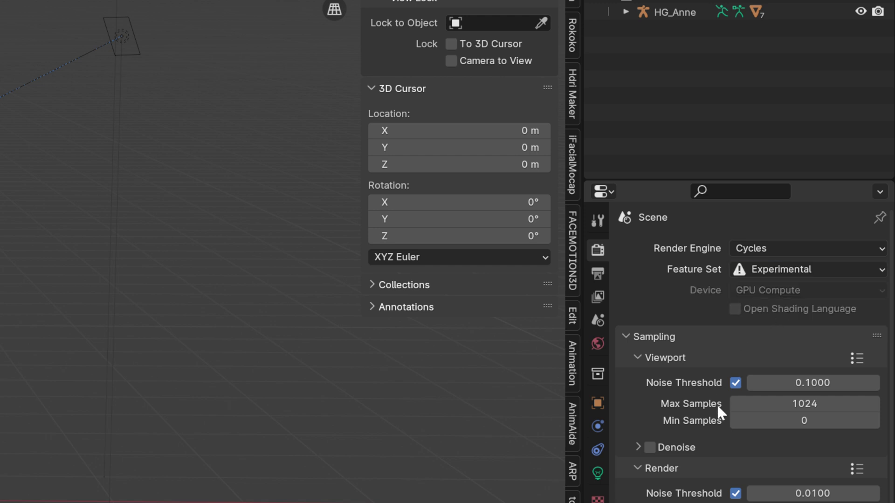
left_click(598, 473)
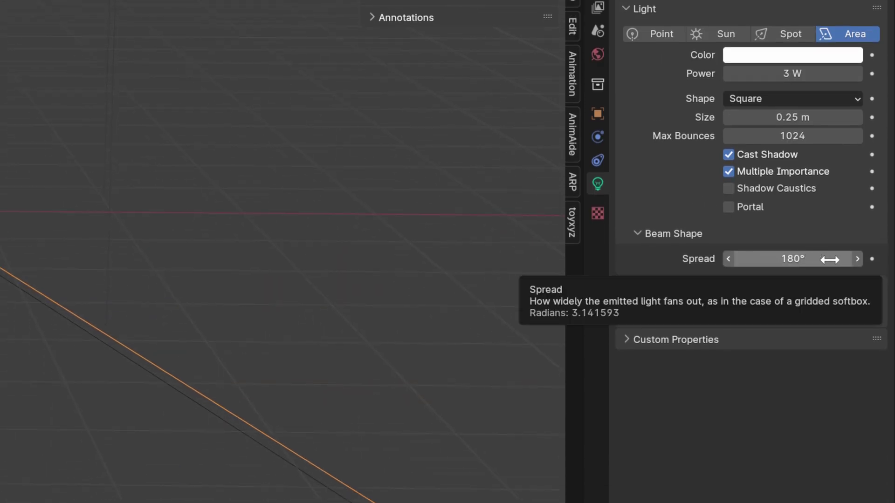
Set lamp spread to 75° and power to 75 W key, 50 W fill, 150 W back
left_click(829, 259)
type("75")
key("Return")
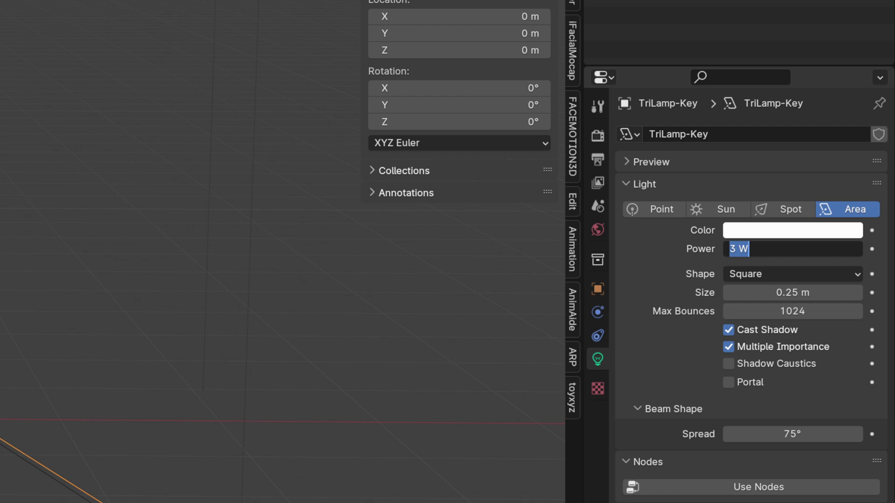
type("75")
key("Return")
double_click(796, 247)
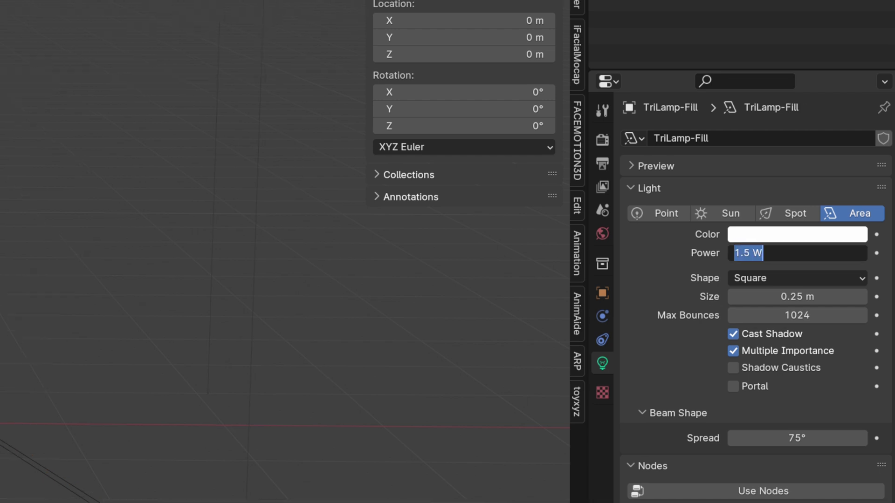
type("50")
key("Return")
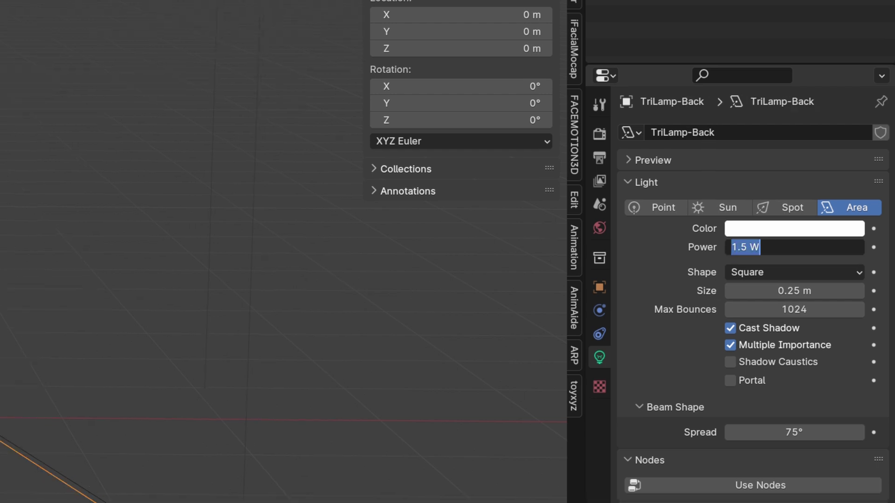
type("15")
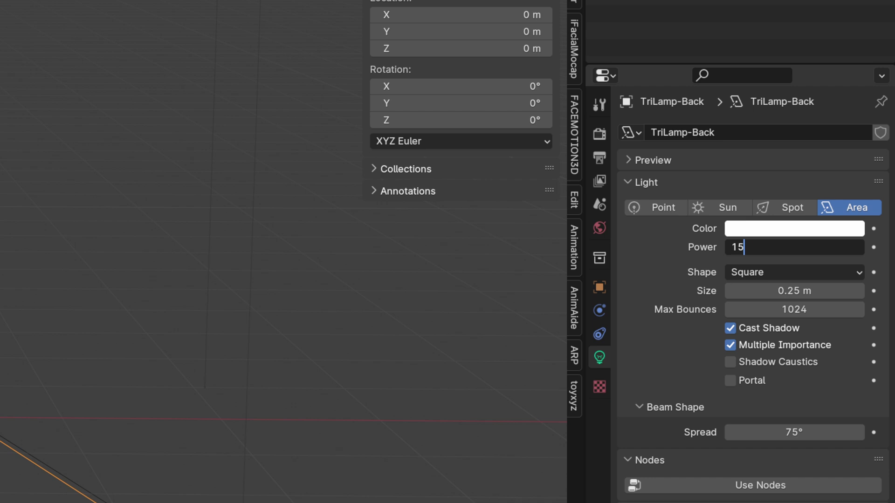
key("Return")
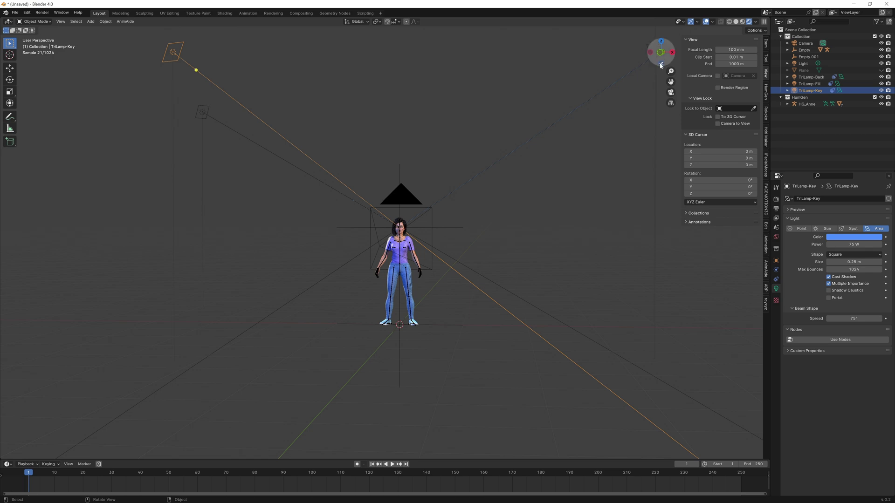
Make the TriLamp-Back light yellow, then select the fill lamp
left_click(202, 117)
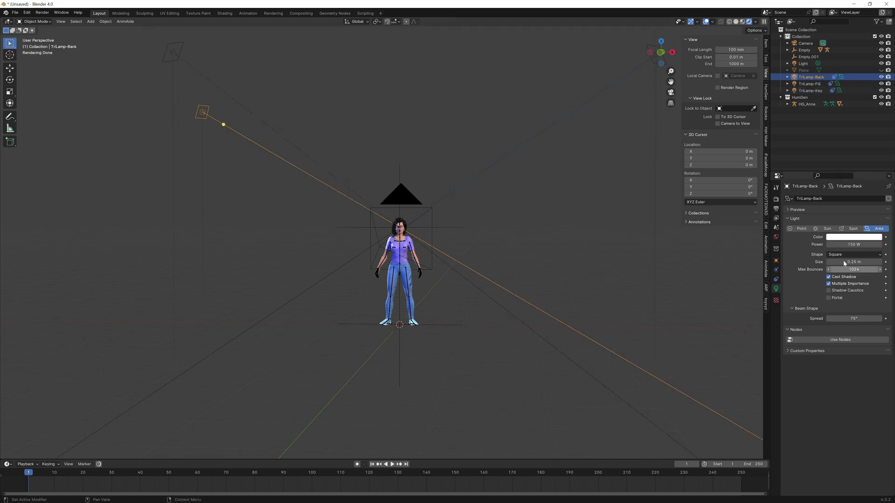
left_click(842, 238)
left_click(825, 184)
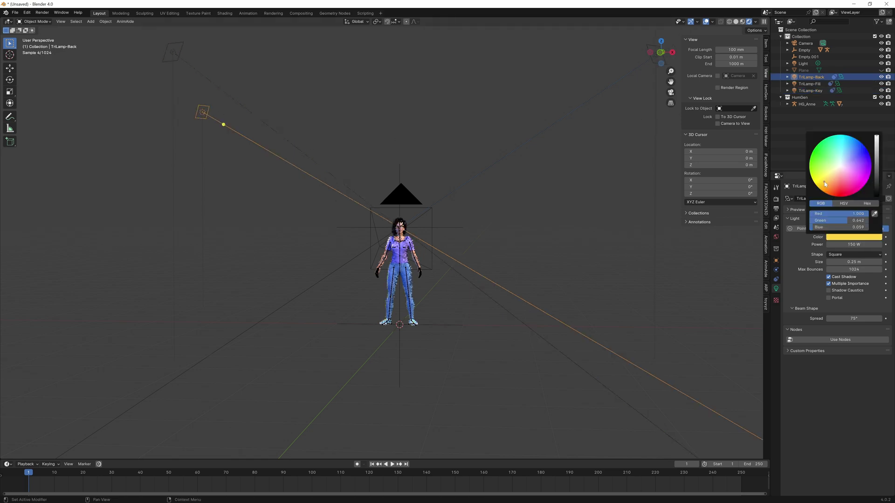
left_click(652, 64)
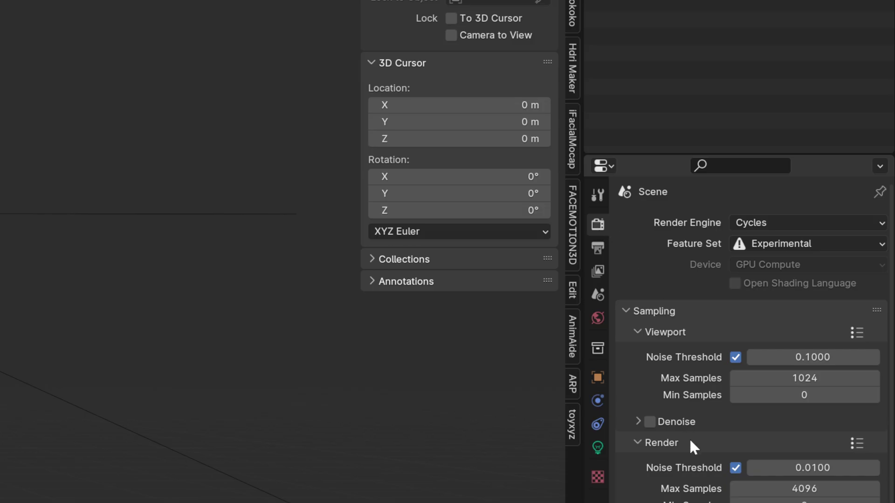
Set the render noise threshold to 0.09 and max samples to 2048, then render with F12
double_click(772, 468)
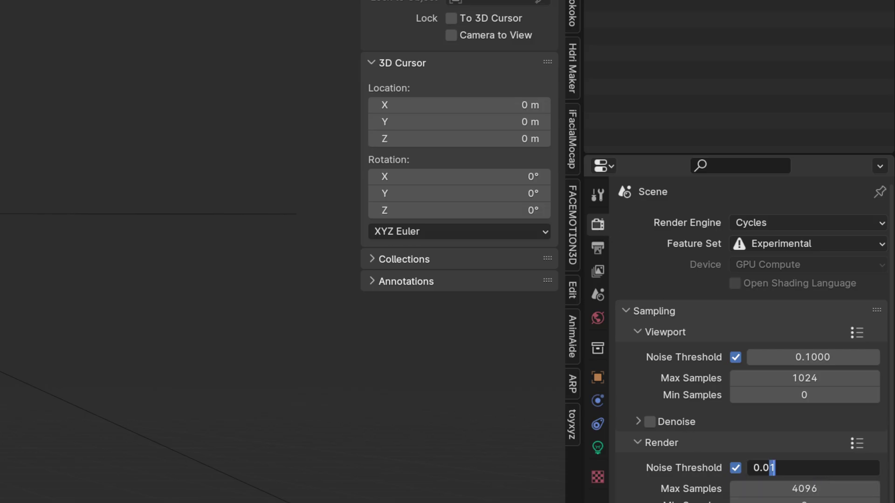
type("9")
key("Tab")
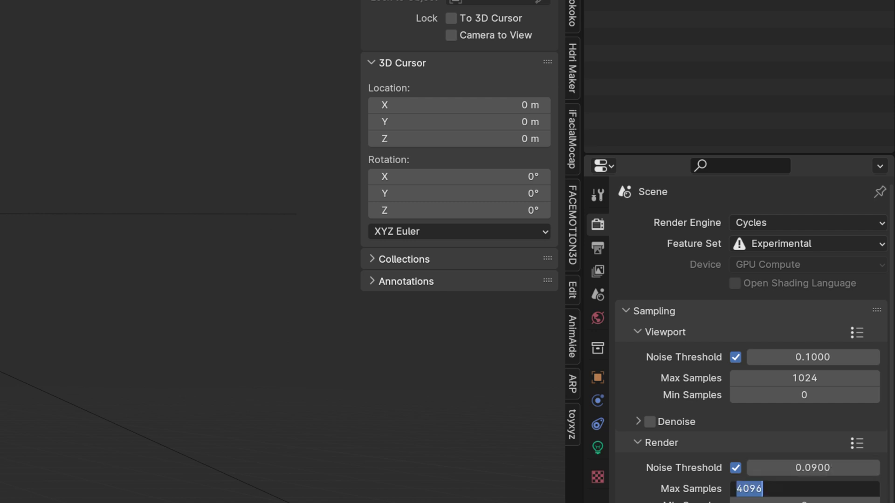
type("2048")
key("Return")
key("F12")
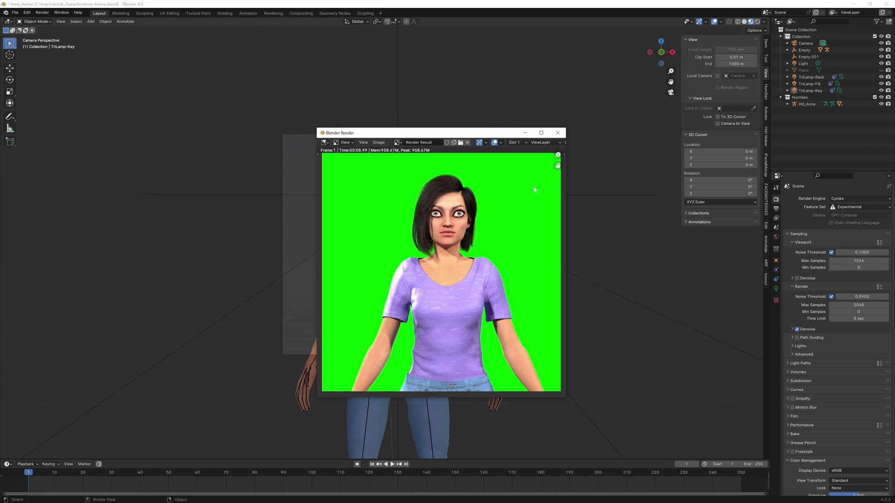
Zoom into the finished render and pan up to inspect Anne's face
scroll(438, 205, "up", 3)
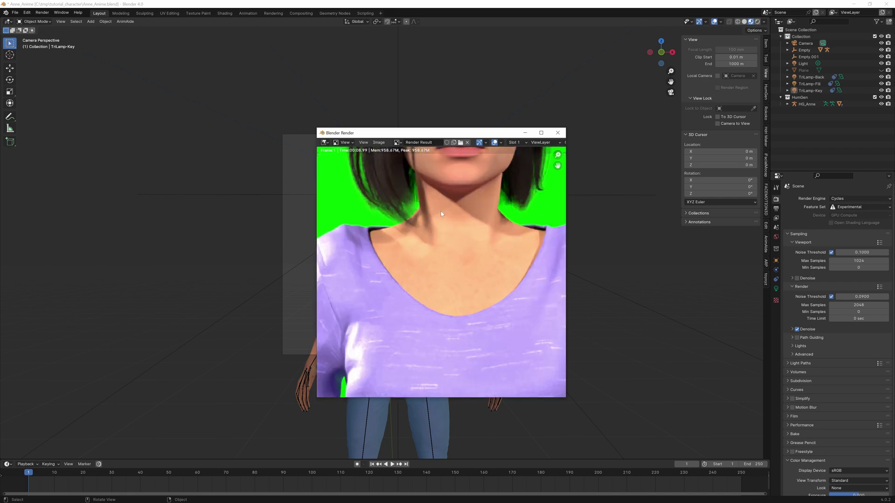
middle_click_drag(441, 212, 440, 326)
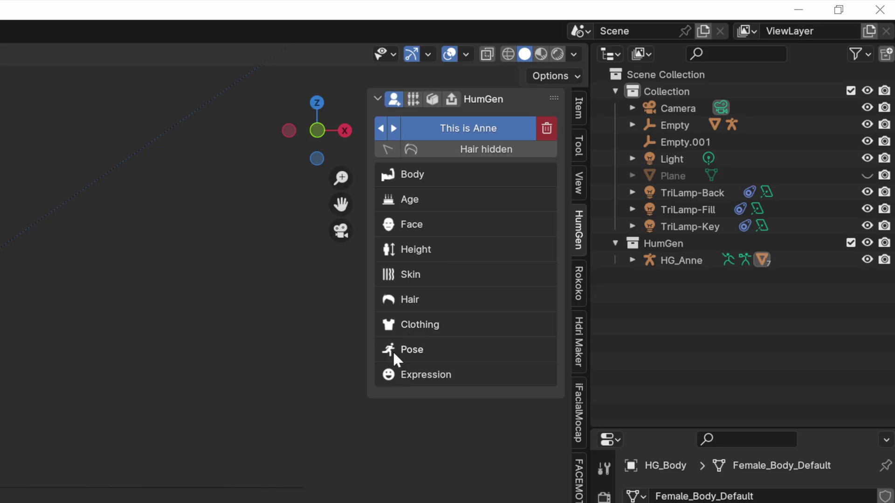
Generate a Rigify rig for Anne from the HumGen Pose options
left_click(391, 349)
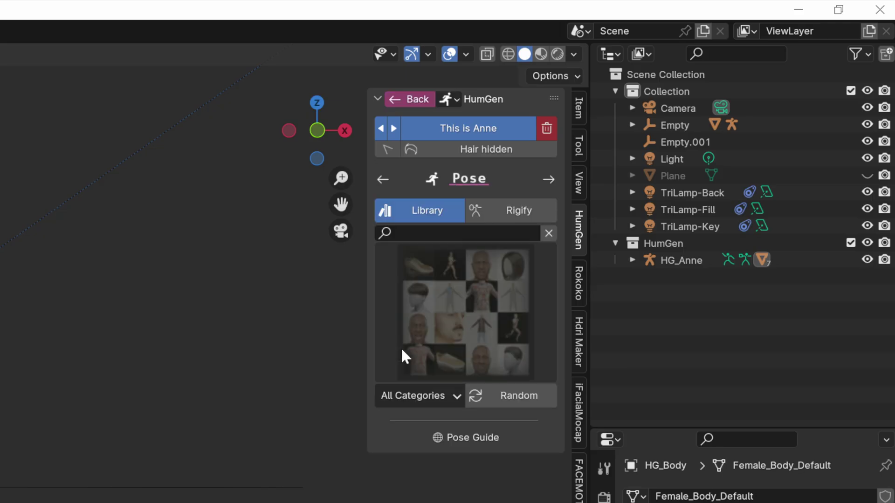
left_click(512, 212)
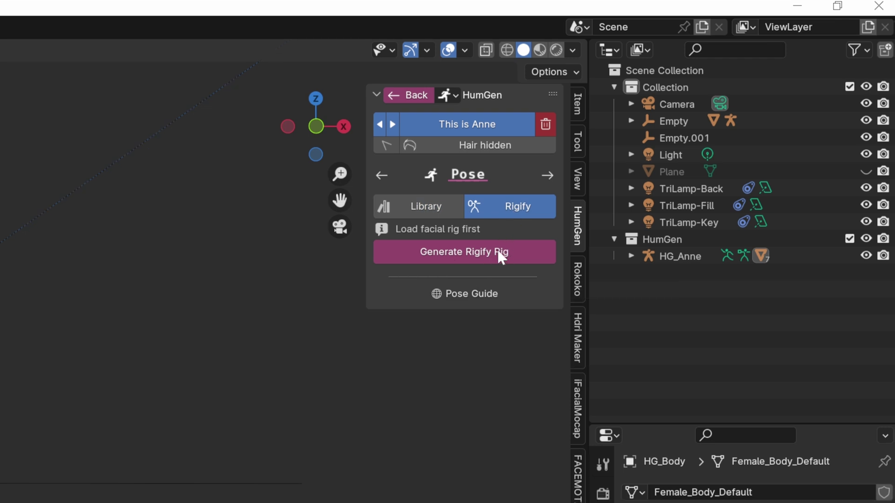
left_click(497, 250)
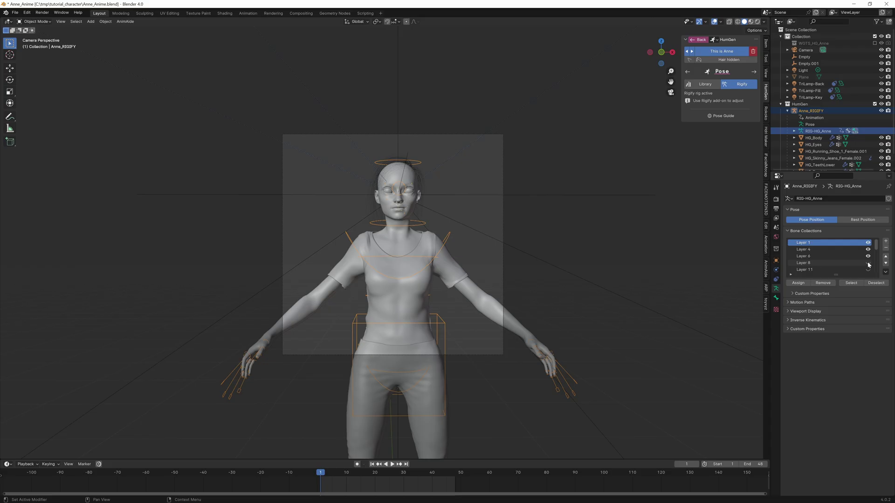
Show bone layers 8, 11 and 14, then pose the chest and select the head bone
left_click(828, 239)
left_click(828, 257)
scroll(820, 239, "down", 3)
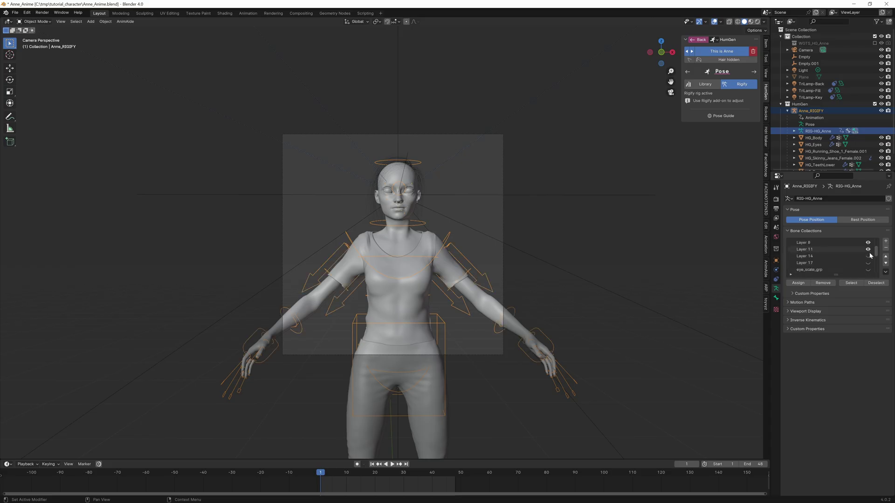
left_click(868, 257)
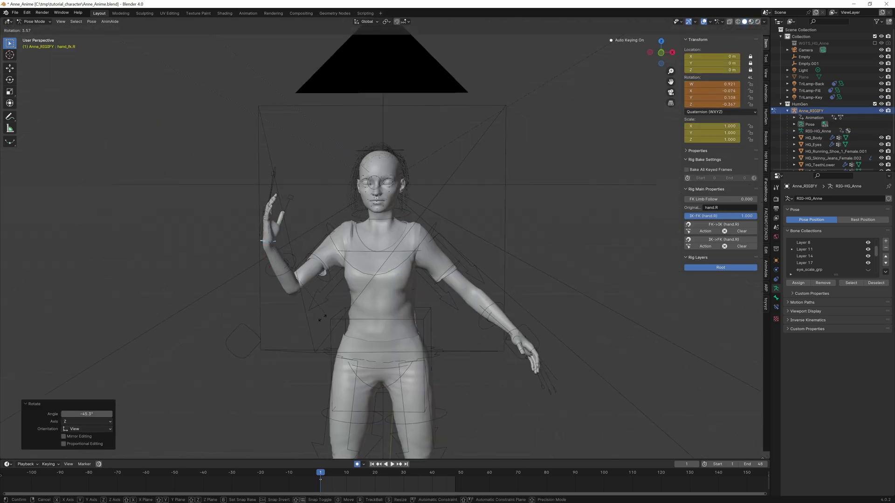
left_click(270, 270)
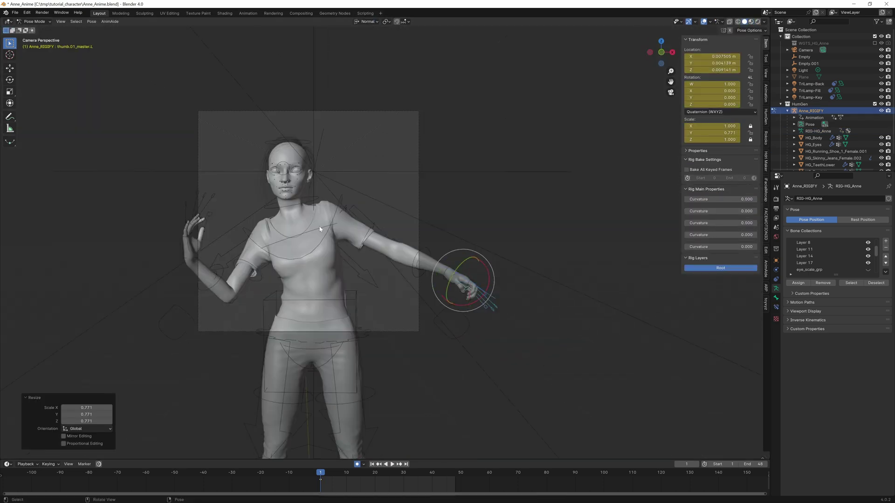
left_click(312, 142)
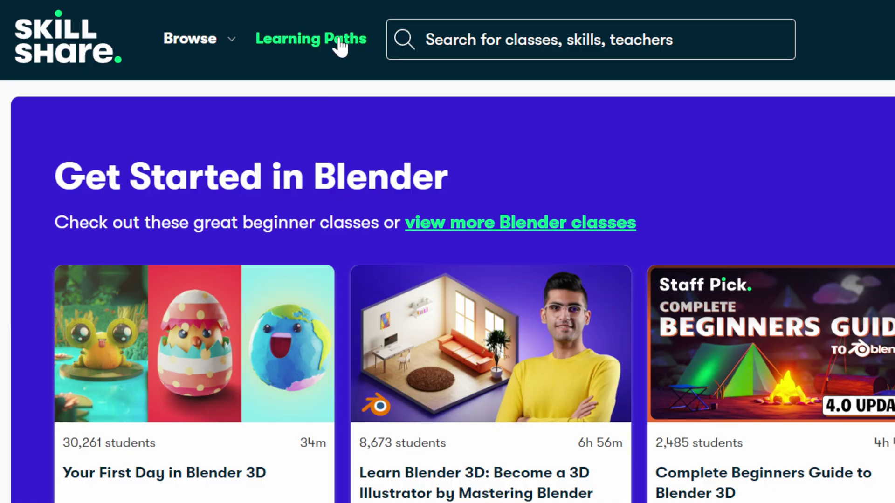
Browse Learning Paths down to the Blender path and open its 3D modelling class
left_click(340, 47)
scroll(446, 278, "down", 3)
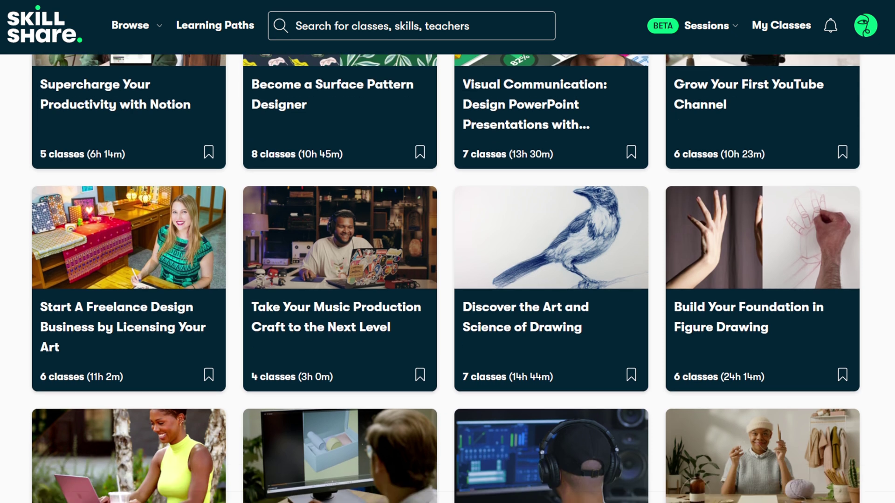
scroll(446, 278, "down", 5)
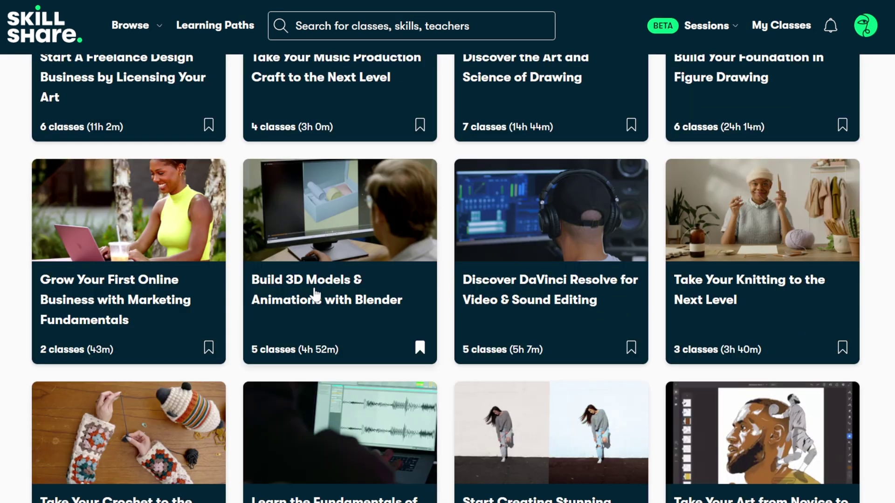
left_click(315, 295)
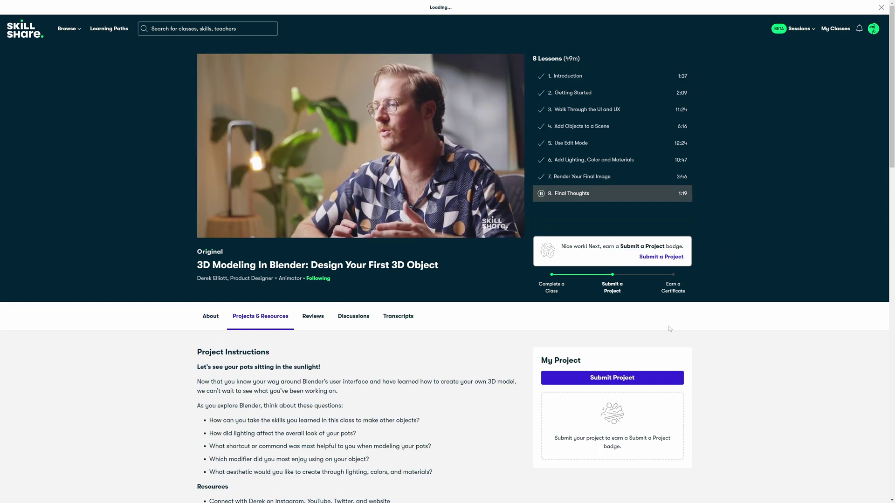
Start a class project submission and choose a project image file to upload
scroll(669, 329, "down", 1)
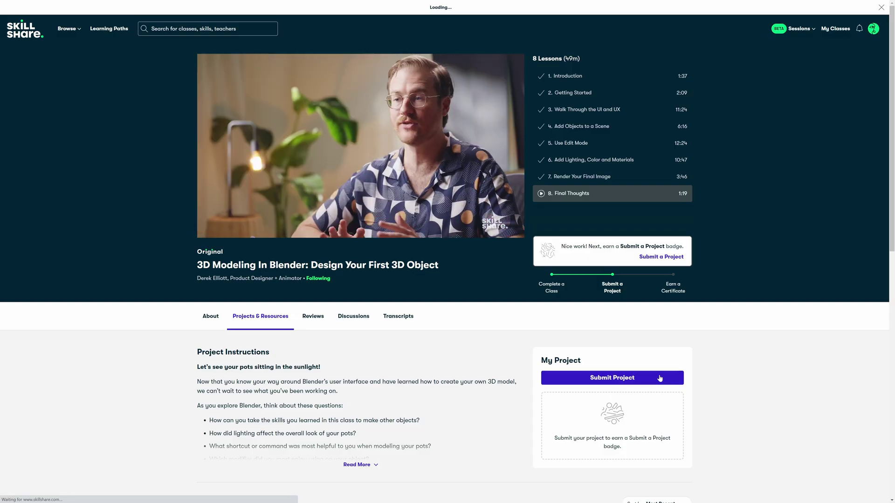
left_click(659, 379)
left_click(355, 100)
left_click(80, 59)
left_click(381, 222)
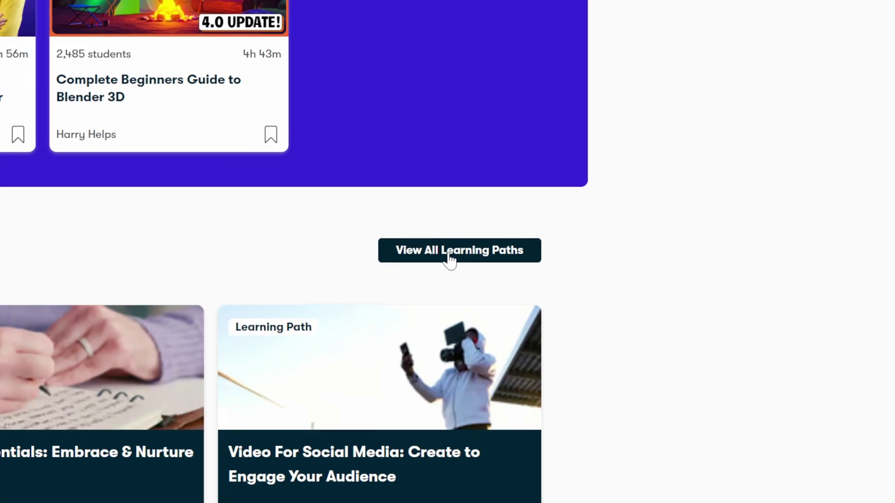
View all recommended learning paths and scroll down through the grid
left_click(607, 230)
scroll(448, 280, "down", 5)
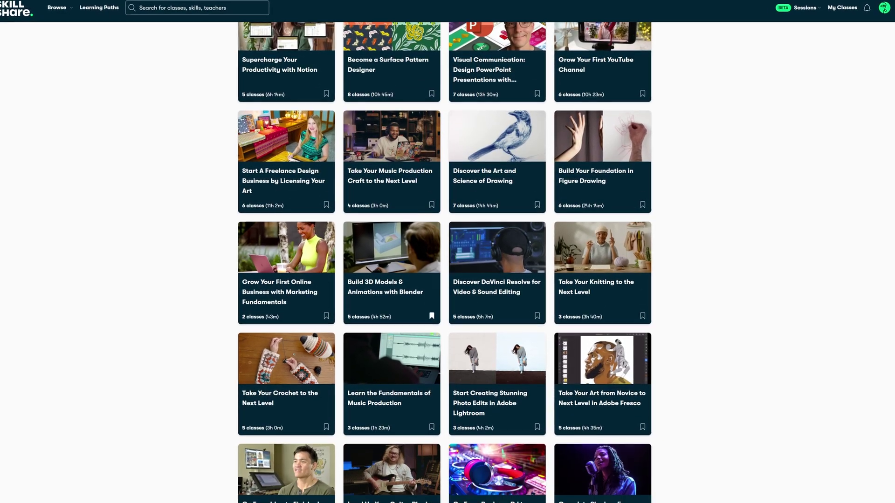
scroll(448, 279, "down", 5)
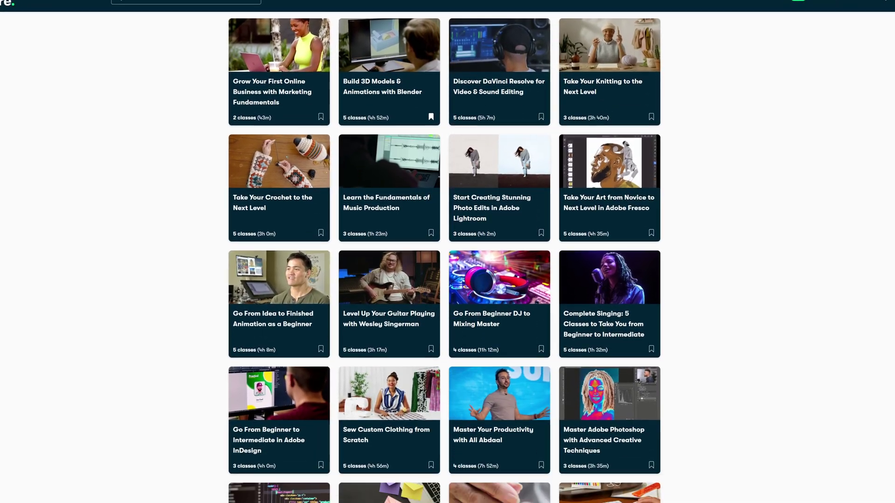
scroll(447, 280, "down", 2)
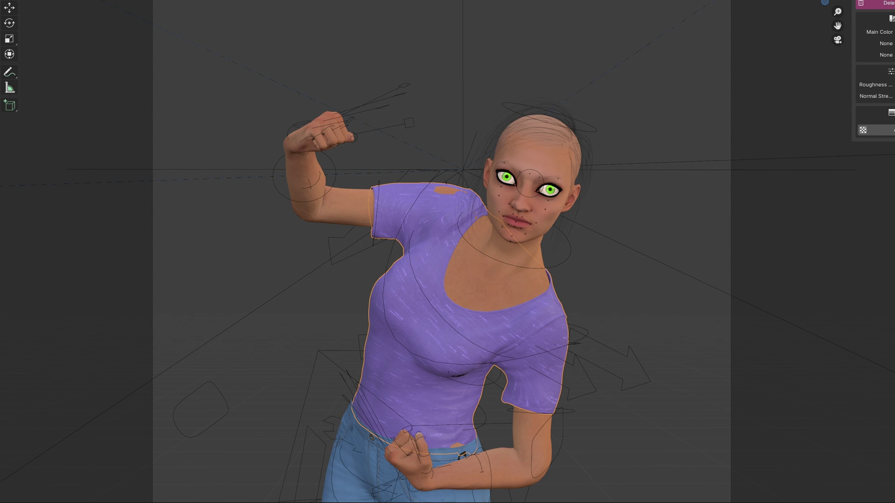
Select the character's body mesh, then submit the newsletter sign-up on the web page
left_click(574, 308)
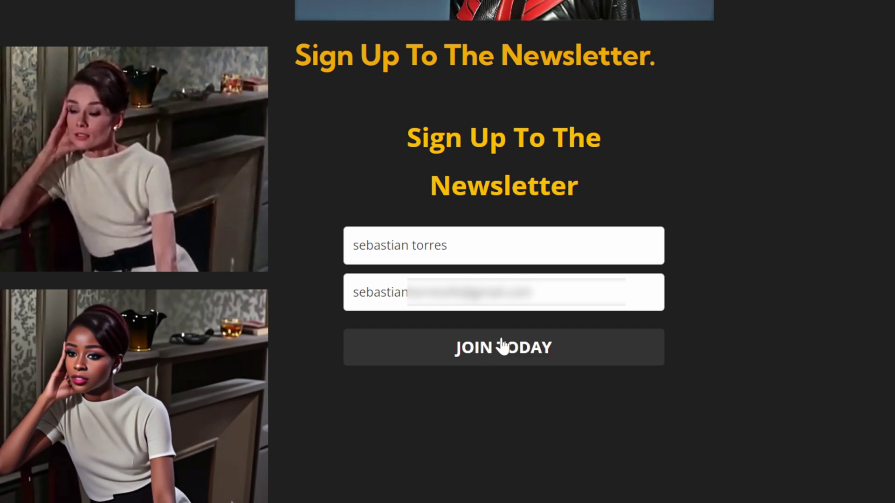
left_click(529, 360)
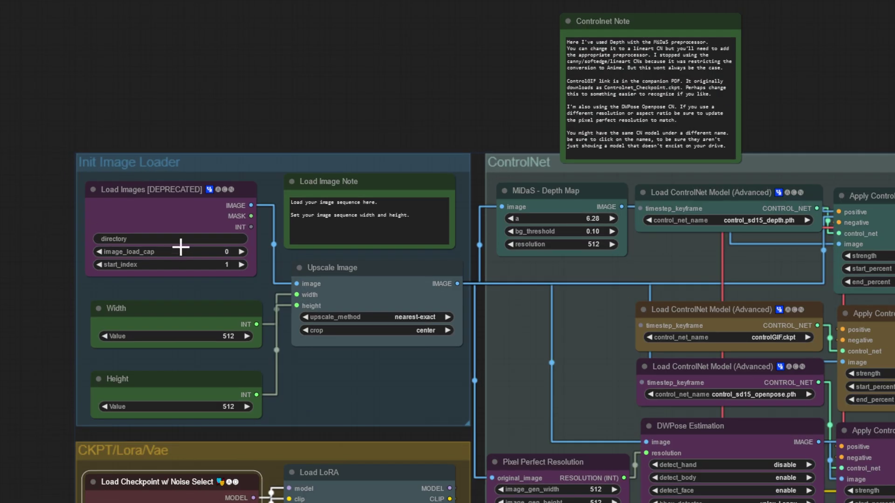
Load the image sequence from the pasted tutorial_character frames folder path
left_click(195, 238)
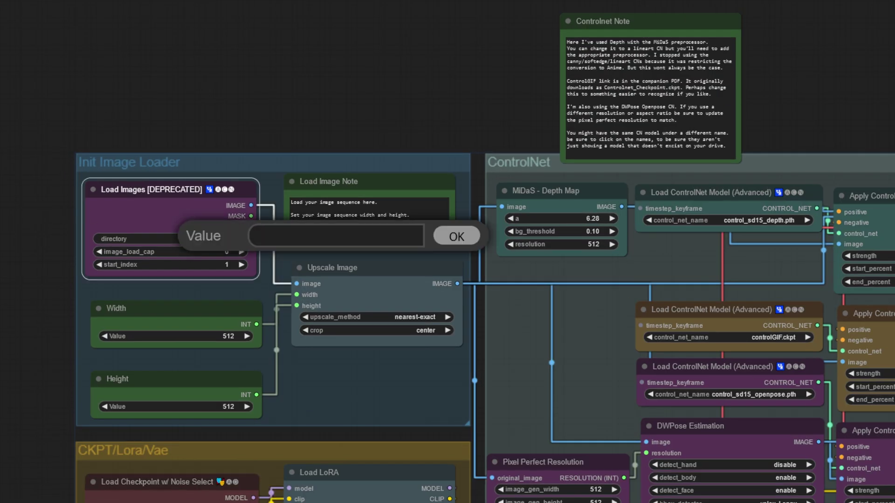
type("tutorial_character\\Frames2")
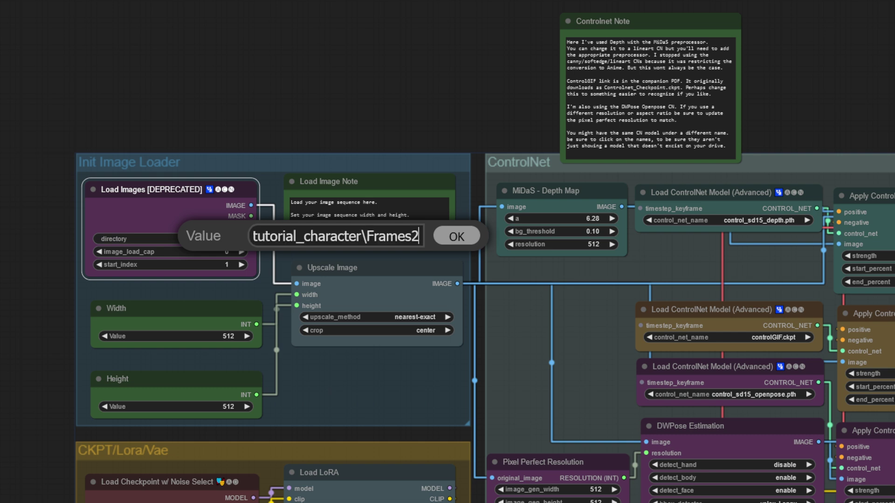
key("Return")
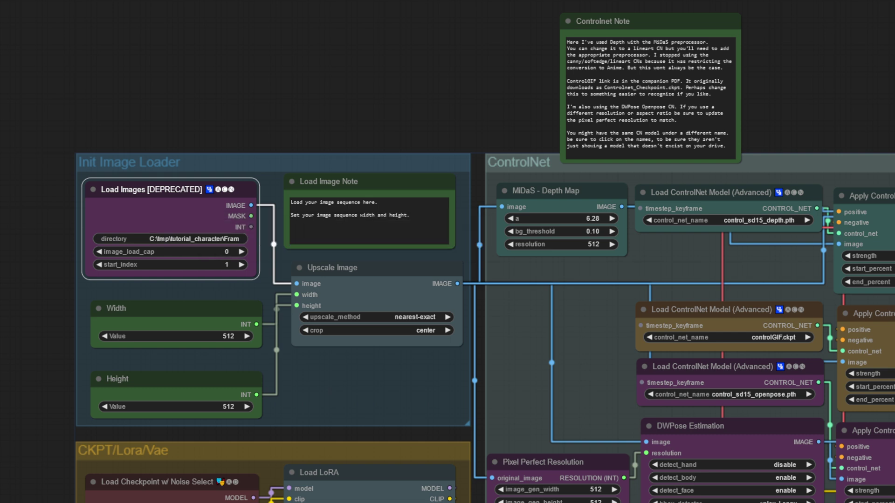
Set the Init Image Loader Width and Height to 1024
left_click(227, 338)
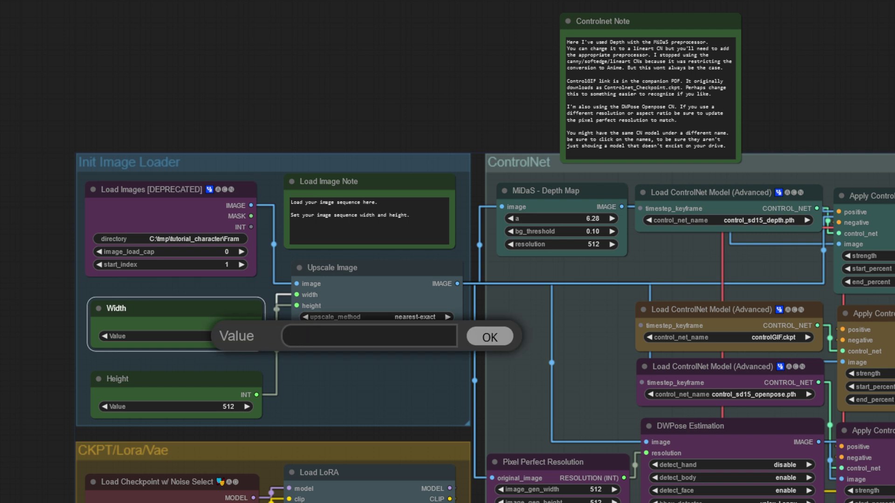
type("1024")
key("Return")
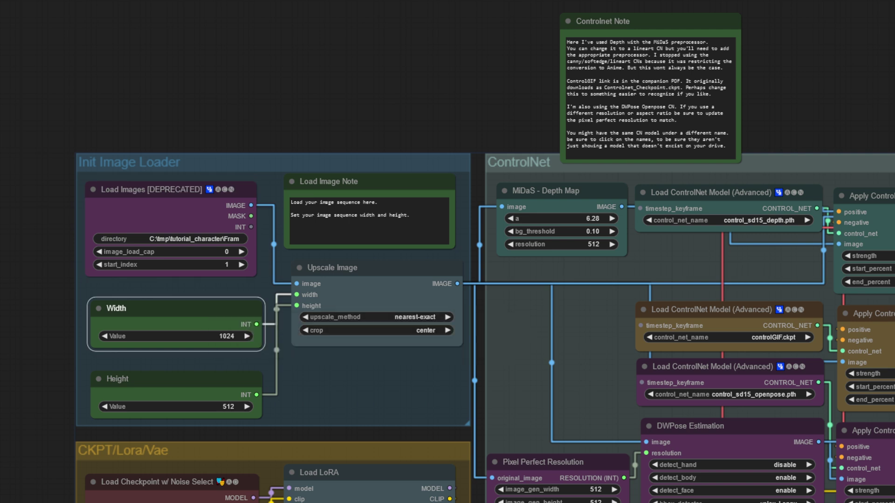
left_click(228, 401)
key("ctrl+a")
type("1024")
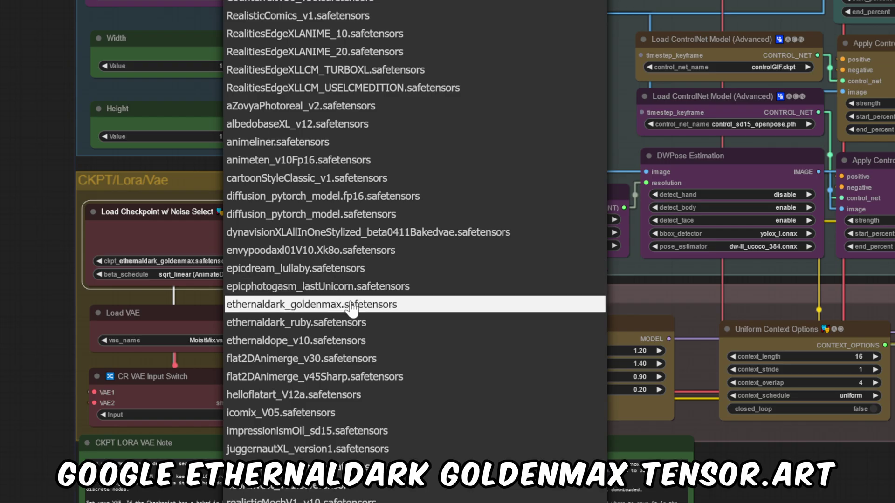
Choose the ethernaldark_goldenmax checkpoint and set image_gen_width and image_gen_height to 1024
left_click(351, 305)
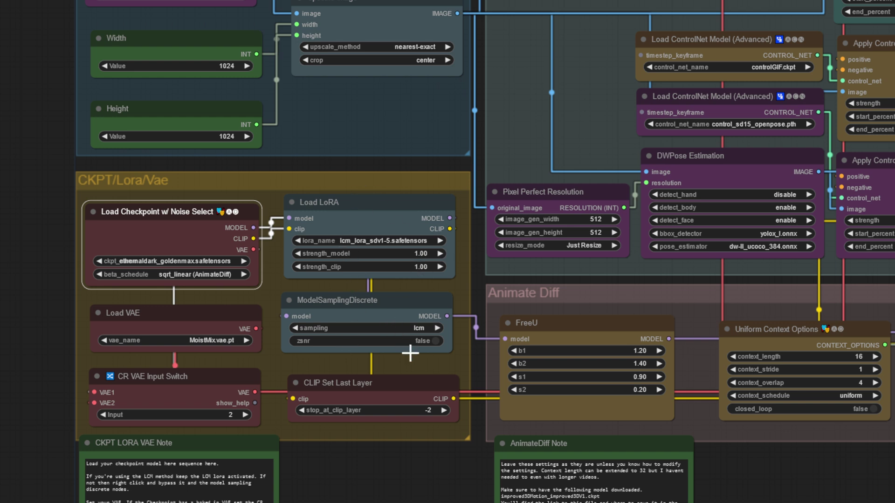
left_click(573, 219)
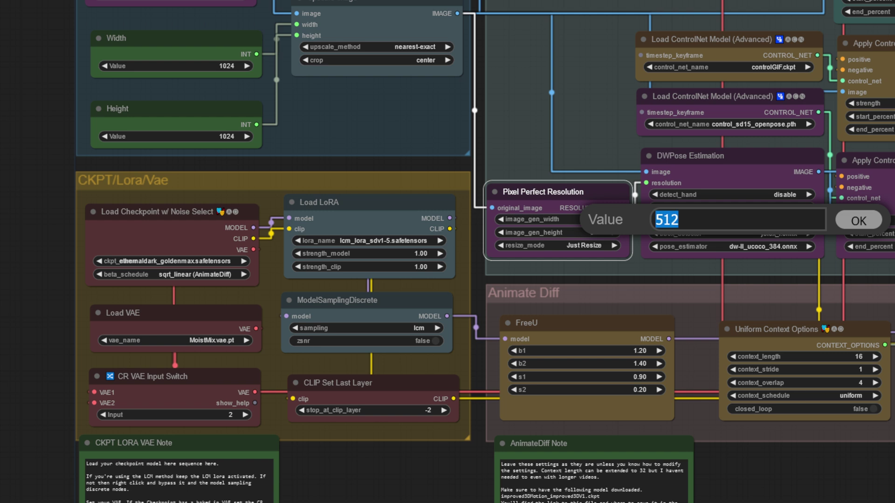
type("1024")
key("Return")
left_click(573, 233)
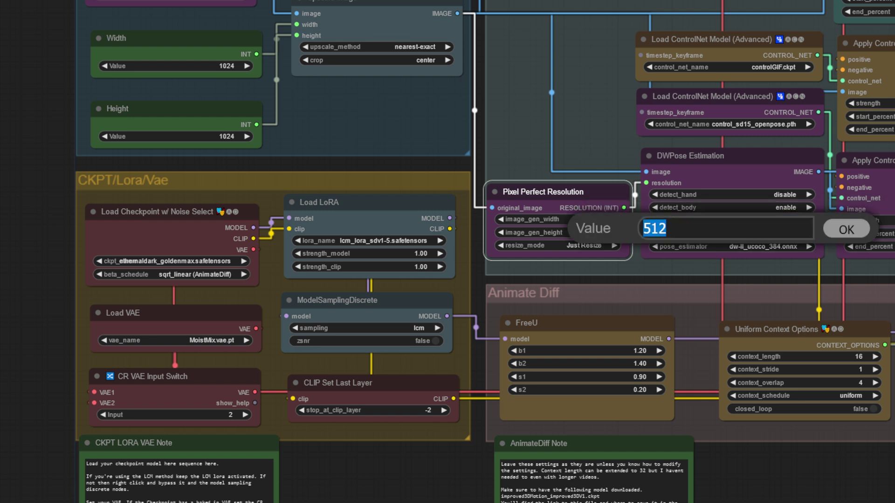
type("1024")
key("Return")
Raise the MiDaS Depth Map resolution in the ControlNet group to 1024
left_click_drag(597, 25, 446, 297)
left_click(443, 246)
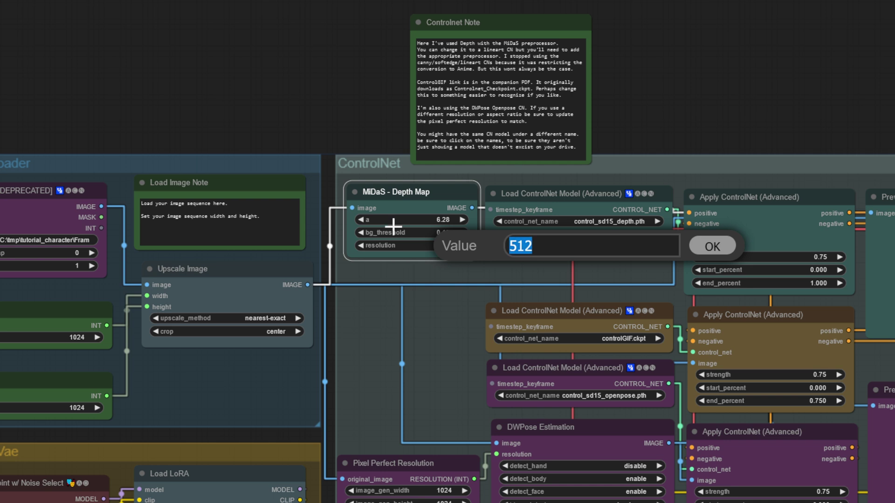
type("1")
key("Return")
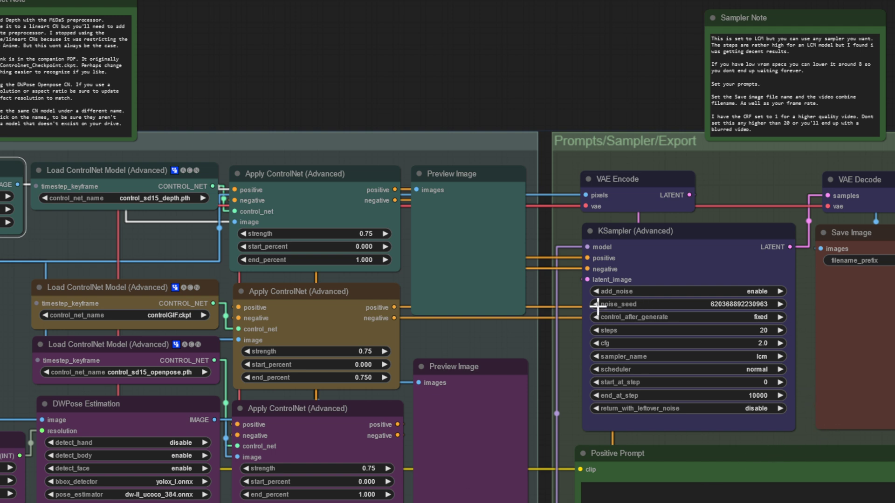
key("ctrl+v")
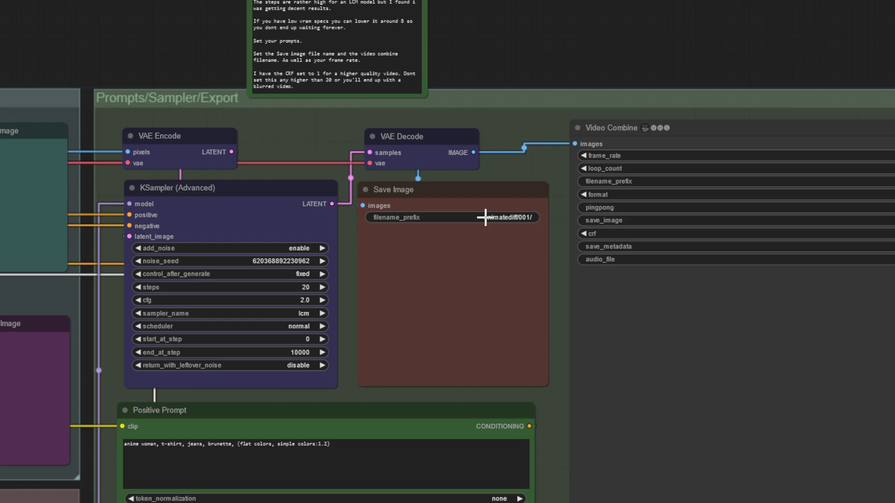
left_click(479, 225)
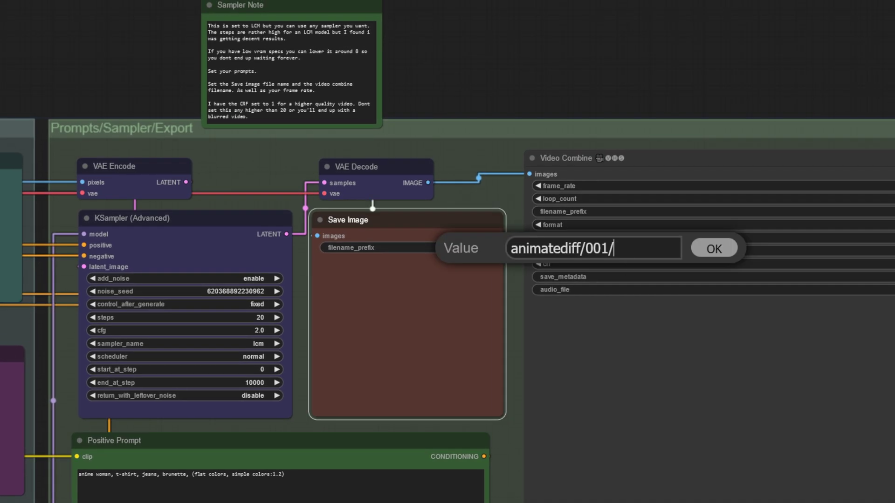
left_click(803, 204)
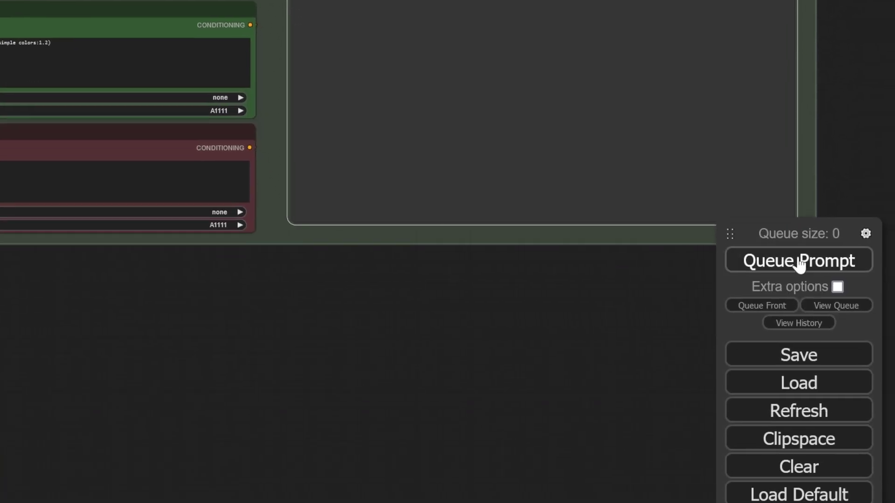
Queue the workflow and watch the queue until the anime frames and video finish
left_click(800, 262)
left_click(829, 306)
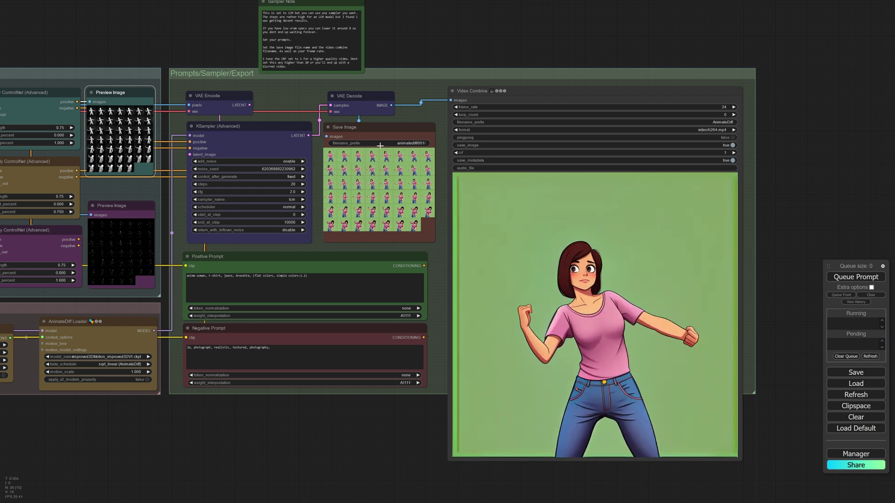
Enlarge the first saved anime frame and step forward through the frames
left_click(330, 156)
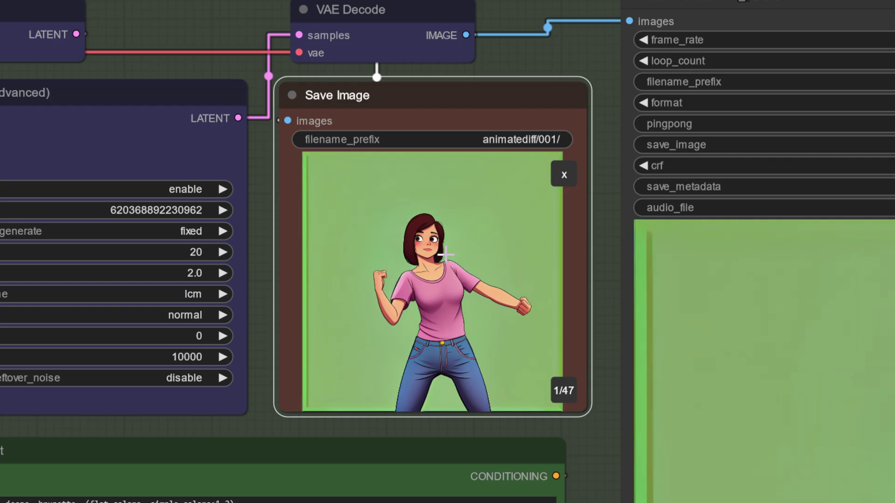
key("Right")
key("Right")
key("Right")
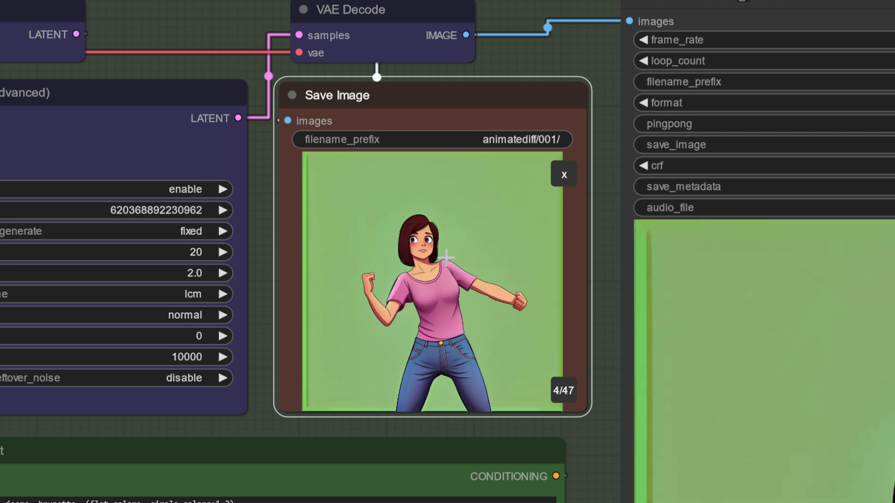